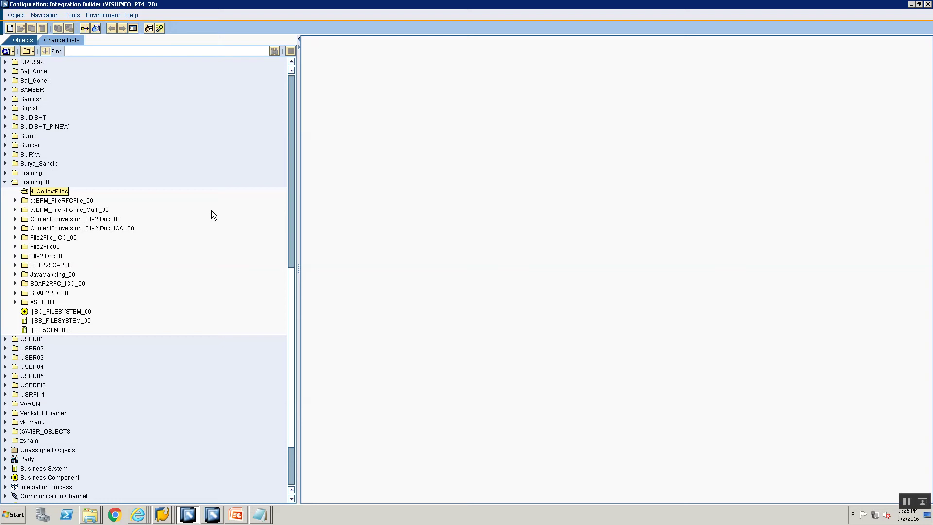
# Finish naming the new Training00 folder ccBPM_CollectFiles_00 and create a subfolder named Src1_To_BPM in it
pyautogui.write('00')
pyautogui.press('Return')
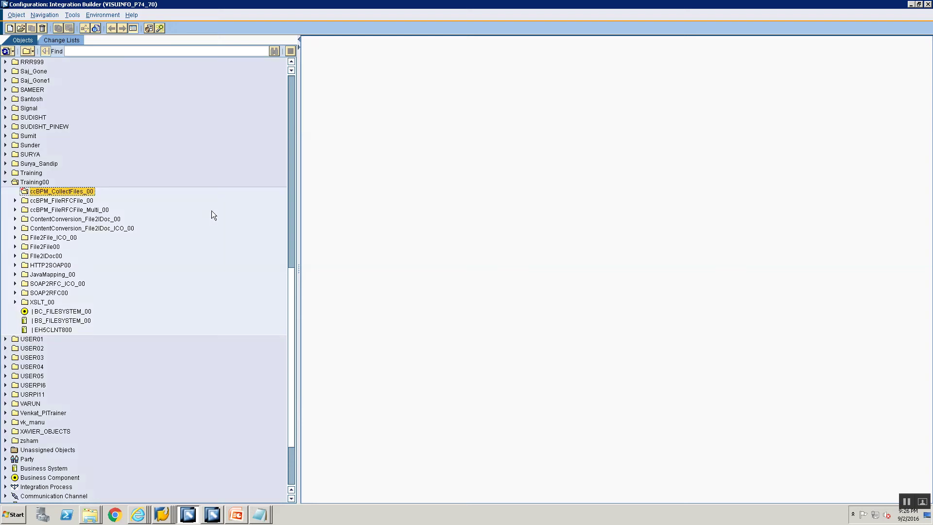
pyautogui.rightClick(84, 194)
pyautogui.moveTo(126, 230)
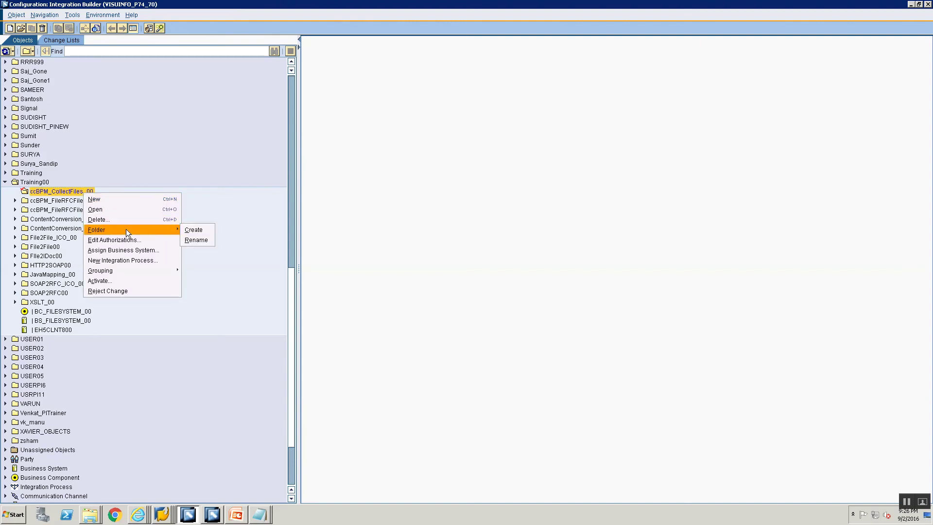
pyautogui.click(186, 230)
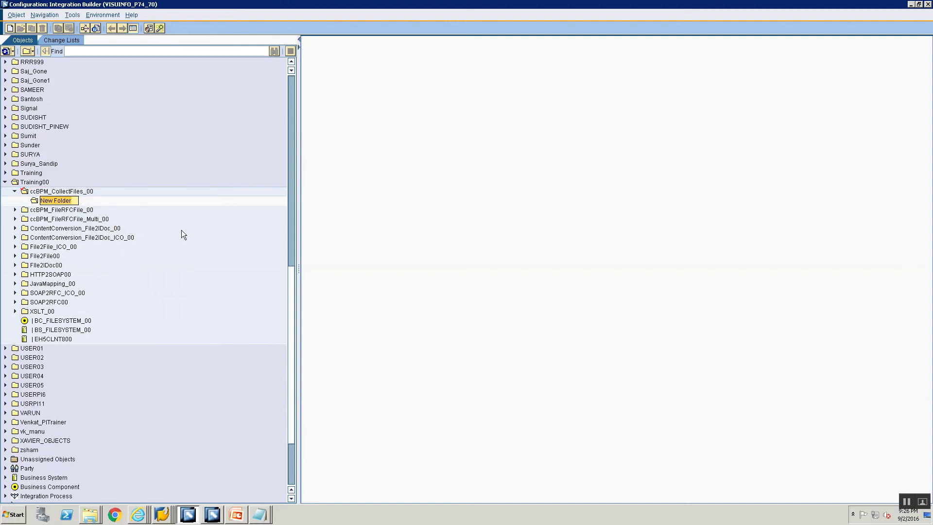
pyautogui.write('Src1_To_BPM')
pyautogui.press('Return')
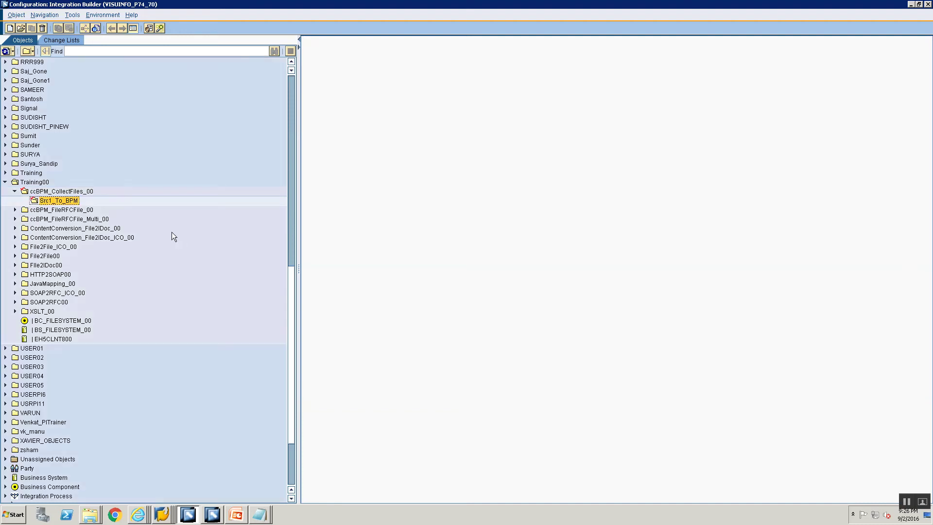
# Create a second subfolder named Src2_To_BPM in the ccBPM_CollectFiles_00 folder
pyautogui.rightClick(58, 194)
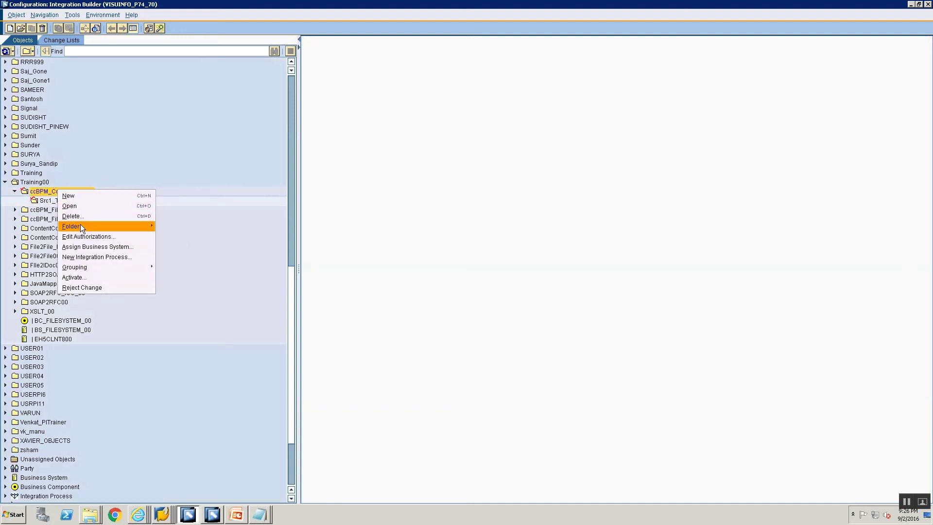
pyautogui.click(161, 226)
pyautogui.write('S')
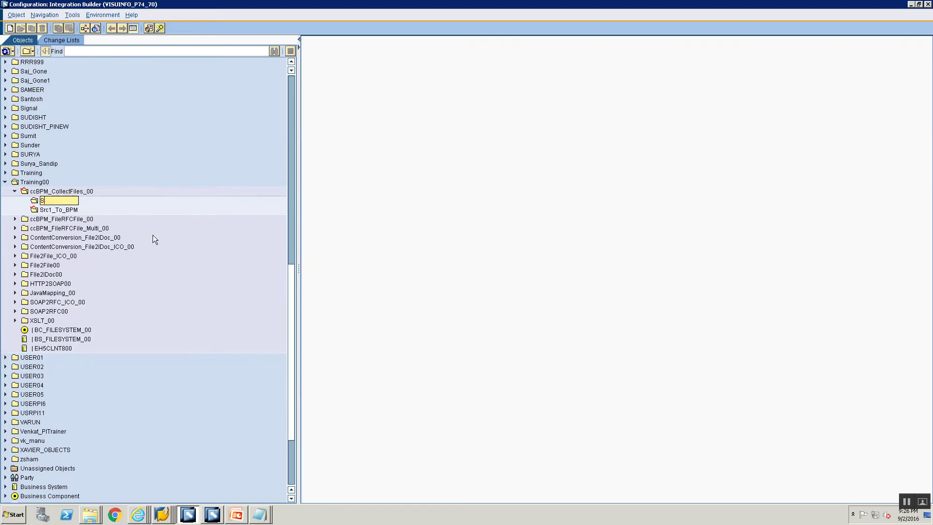
pyautogui.write('rc2_To_BPM')
pyautogui.press('Return')
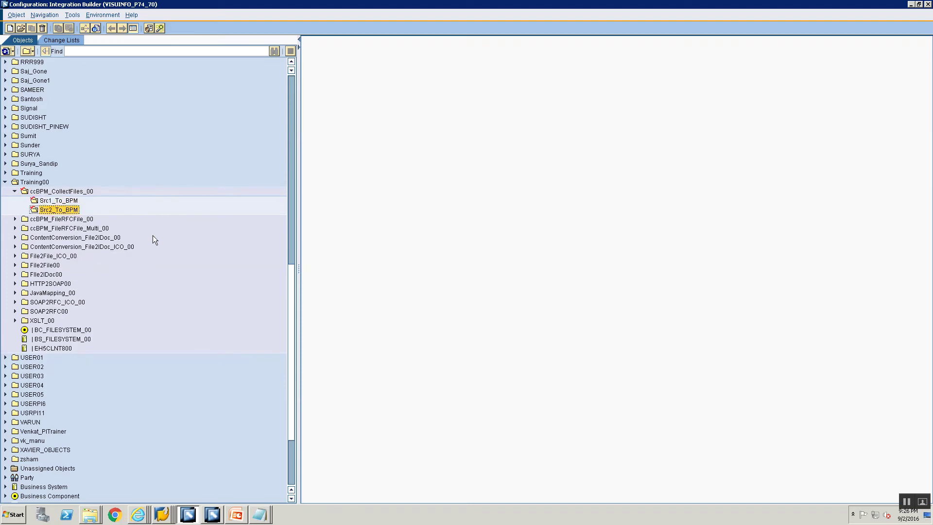
# Create a third subfolder named BPM_Tp_Tgt in the ccBPM_CollectFiles_00 folder
pyautogui.rightClick(78, 193)
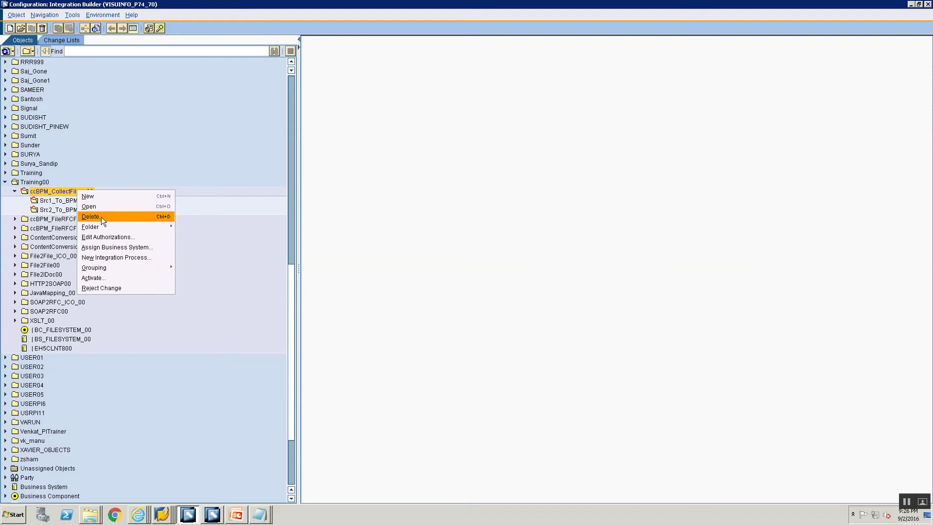
pyautogui.moveTo(109, 229)
pyautogui.click(187, 227)
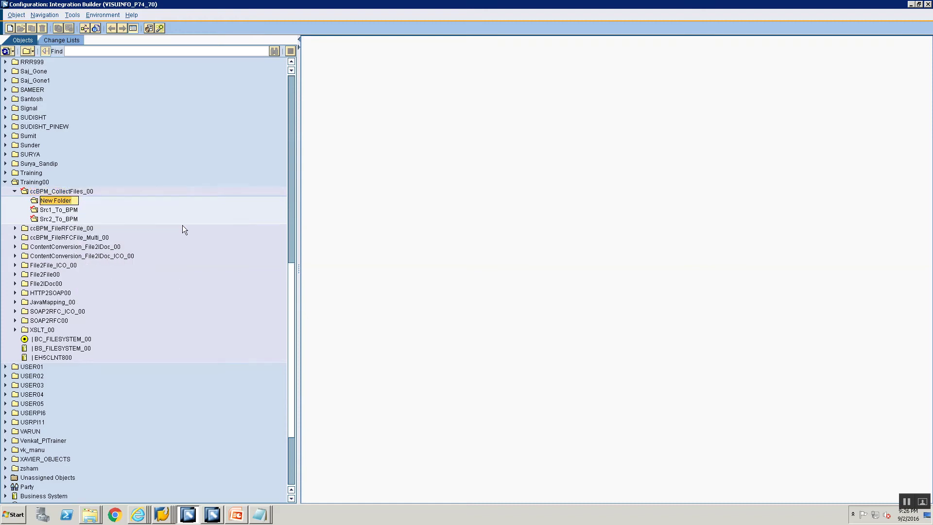
pyautogui.write('BPM_Tp_Tgt')
pyautogui.press('Return')
# Start a new communication channel object in the Src1_To_BPM folder with BS_FILESYSTEM_00 as its communication component
pyautogui.rightClick(44, 210)
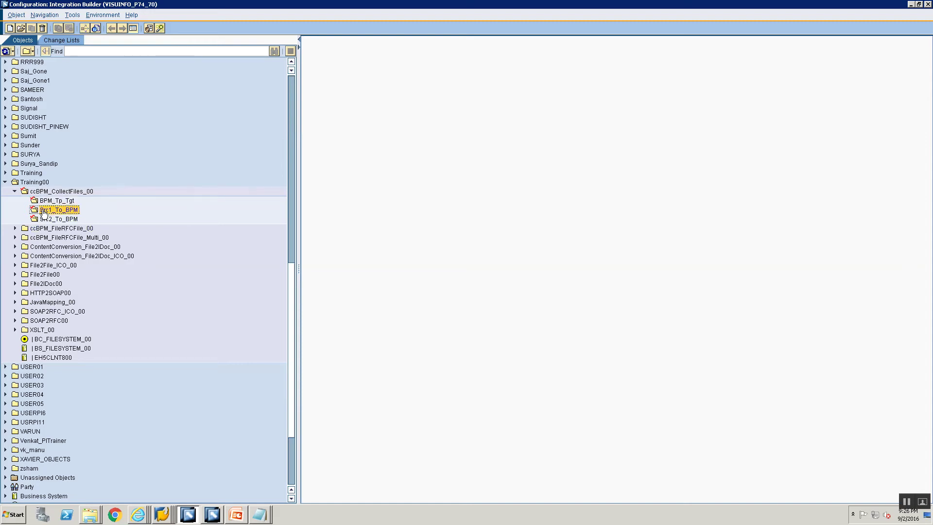
pyautogui.click(55, 215)
pyautogui.click(314, 172)
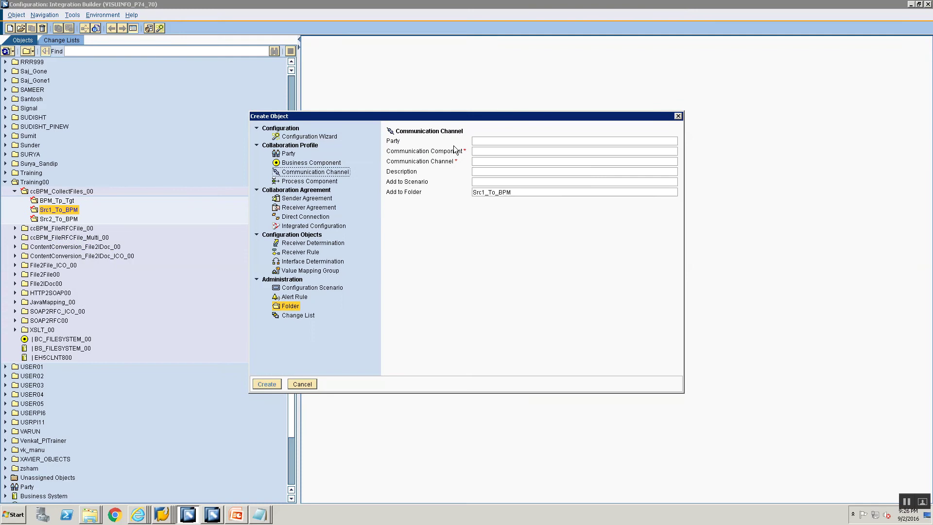
pyautogui.click(486, 153)
pyautogui.write('BS')
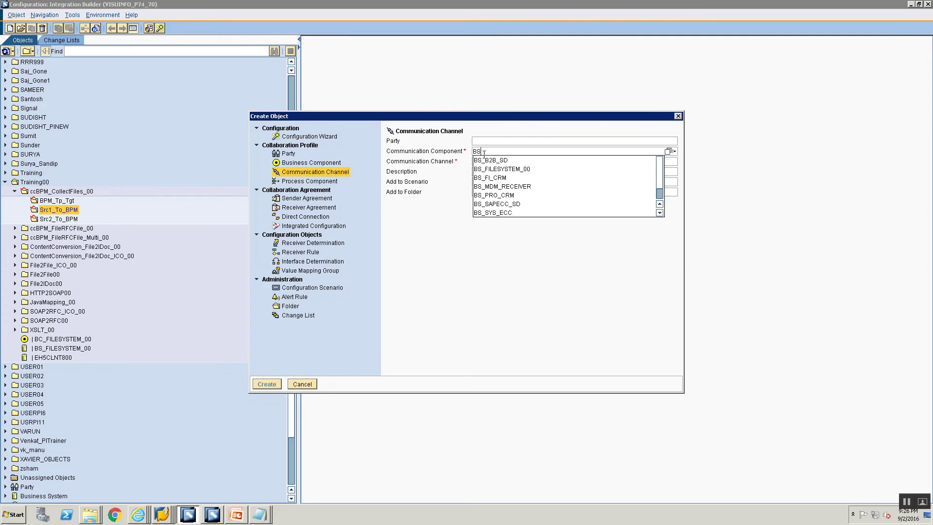
pyautogui.write('_')
pyautogui.press('Down')
pyautogui.press('Down')
pyautogui.press('Return')
pyautogui.press('Tab')
# Name the communication channel CC_ccBPM_CollectFiles_Src1_FILE_SENDER_00 and create it
pyautogui.write('CC_')
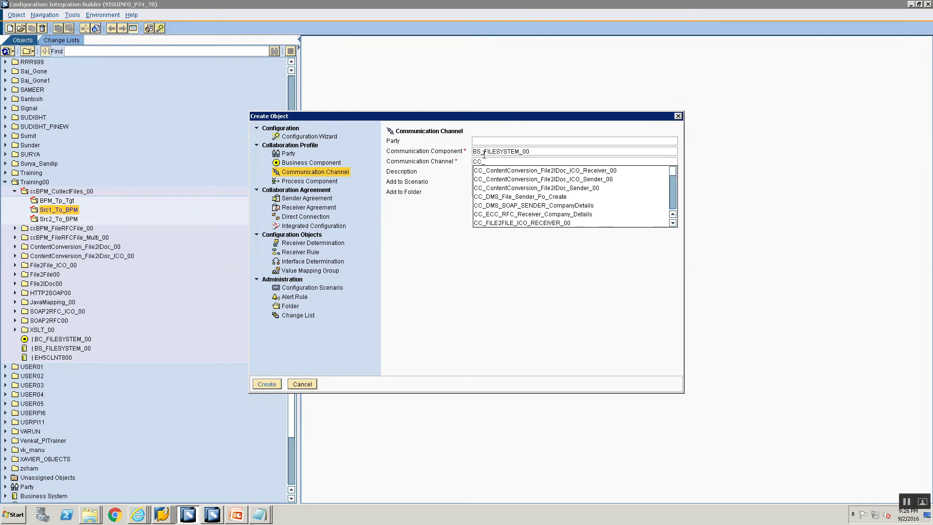
pyautogui.press('BackSpace')
pyautogui.write('ccB')
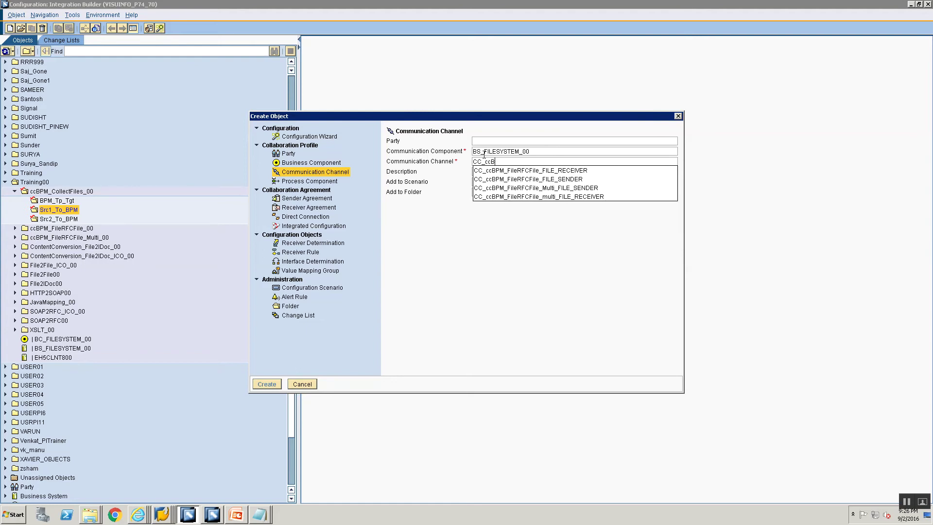
pyautogui.write('PM_Collect')
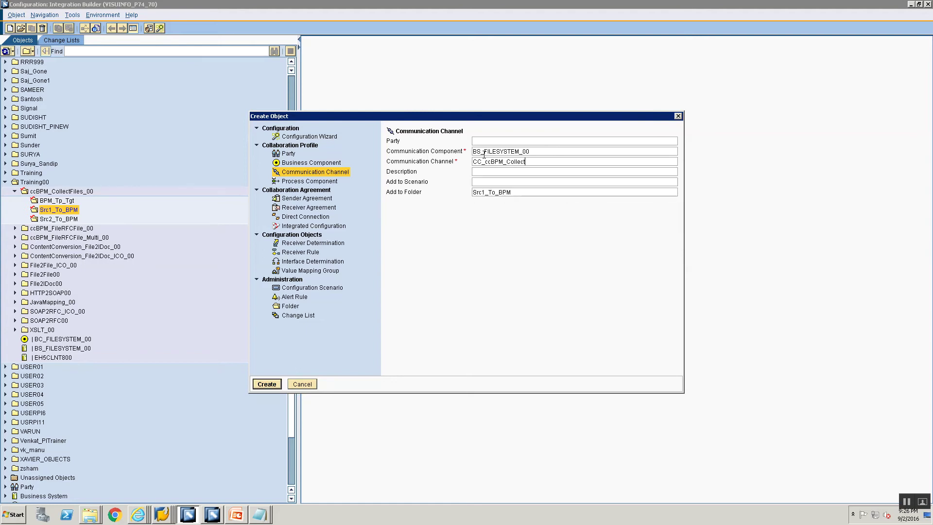
pyautogui.write('Files_FILE_SENDER_')
pyautogui.write('Src1_')
pyautogui.press('Return')
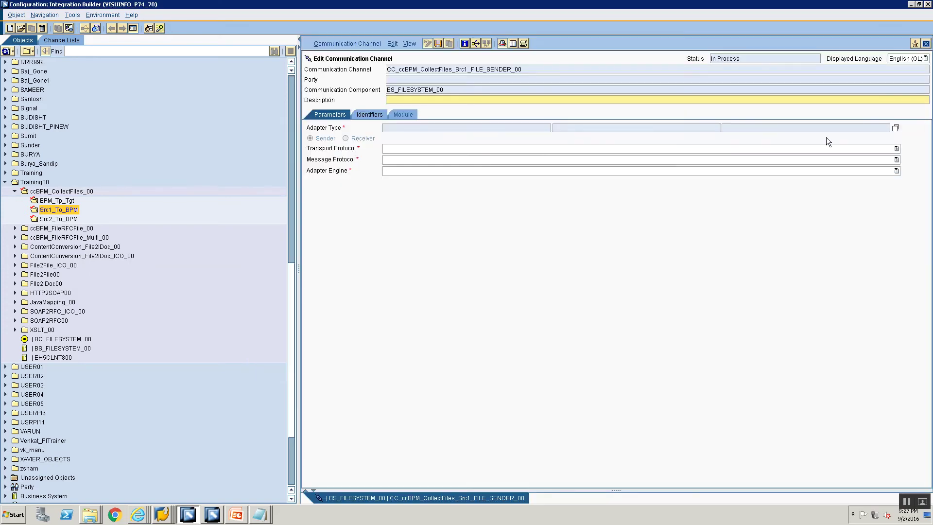
# Set the channel's adapter type to File from SAP BASIS 7.40
pyautogui.click(895, 129)
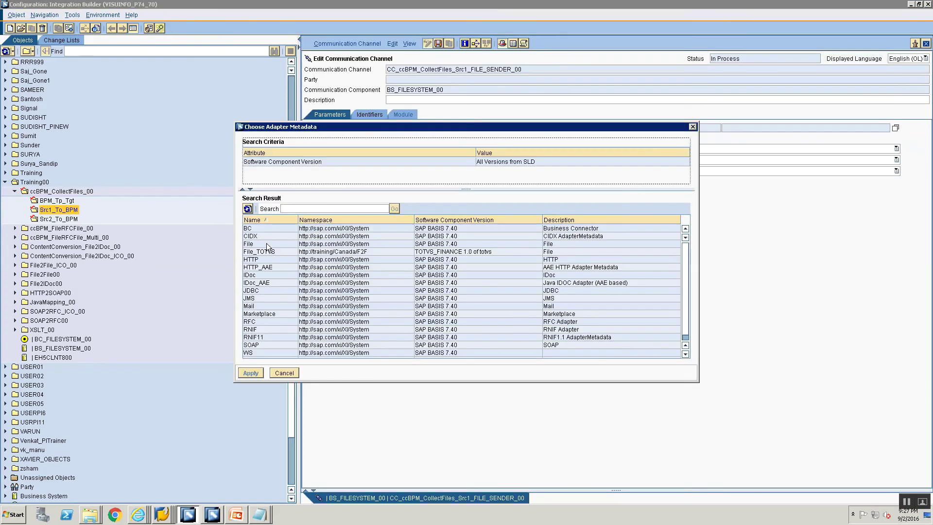
pyautogui.click(262, 244)
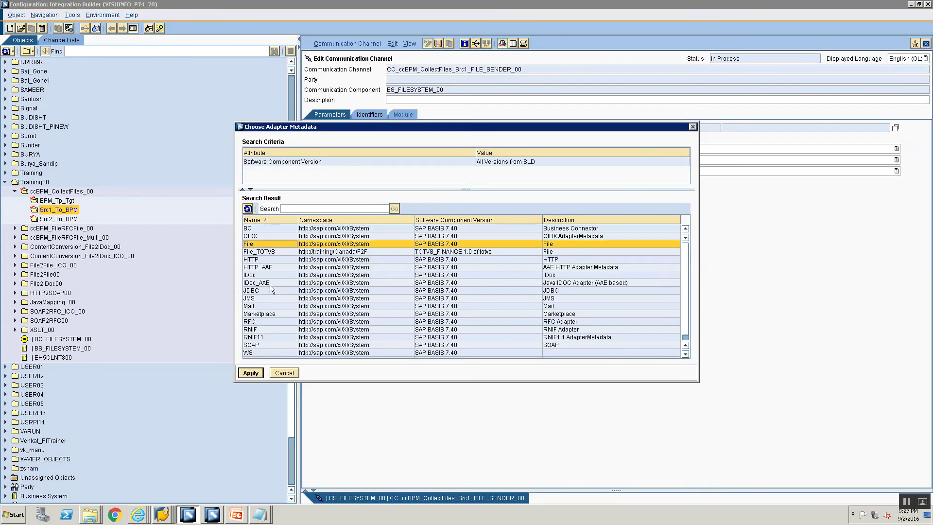
pyautogui.click(253, 374)
# Open cg3z.txt from the Training folder in Notepad and copy the path \\VISUINFO\sapmnt\trans\training\File2File.xml
pyautogui.click(266, 513)
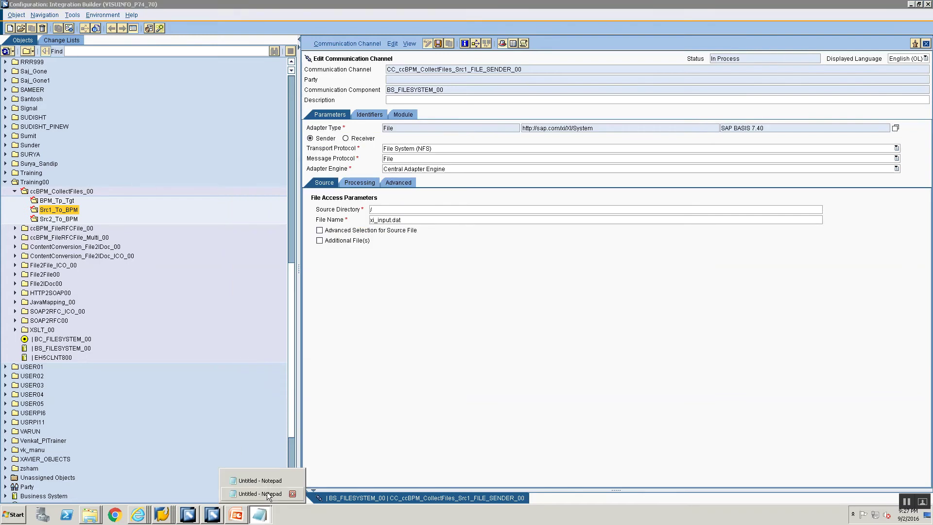
pyautogui.click(267, 493)
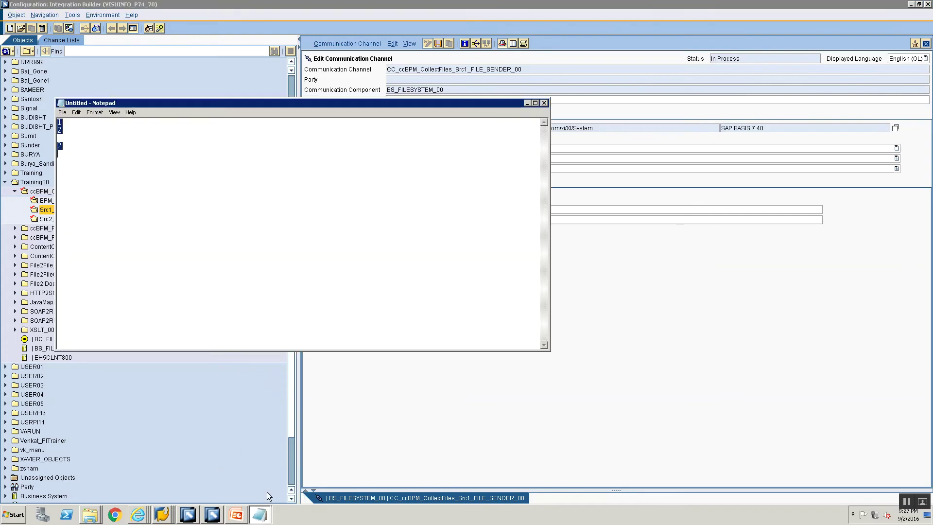
pyautogui.click(90, 513)
pyautogui.click(92, 495)
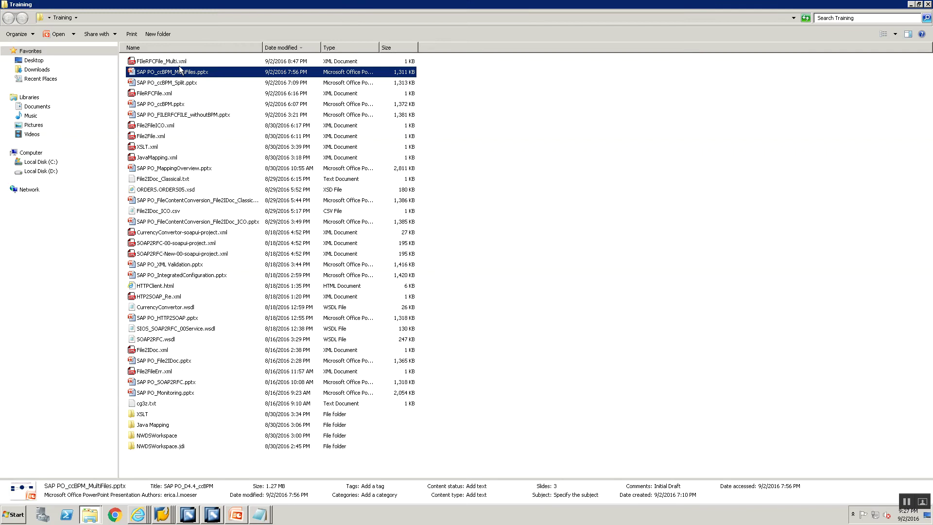
pyautogui.click(152, 404)
pyautogui.doubleClick(152, 404)
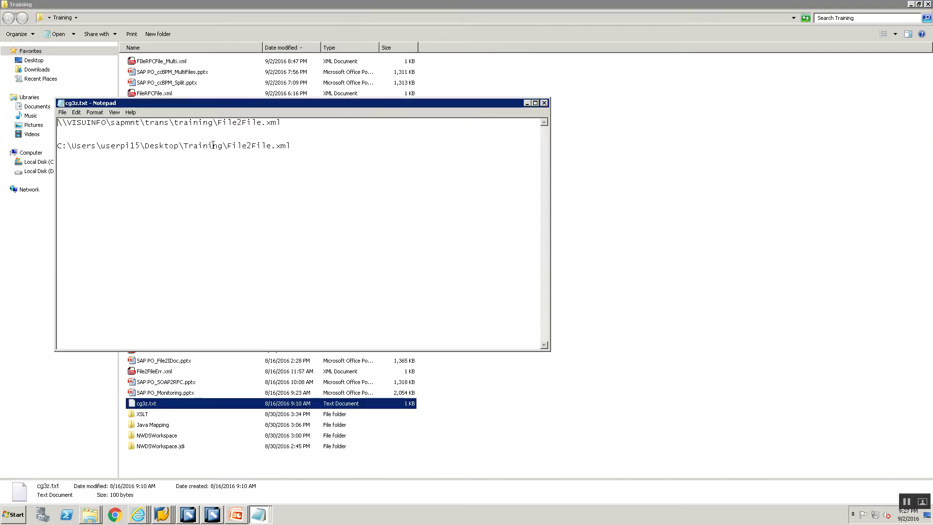
pyautogui.click(214, 123)
pyautogui.press('Home')
pyautogui.hotkey('shift', 'End')
pyautogui.hotkey('ctrl', 'c')
# Back in Integration Builder, set the channel's source directory to \\VISUINFO\sapmnt\trans\training\ and its file name to CollectFilesSrc1.xml
pyautogui.hotkey('alt', 'Tab')
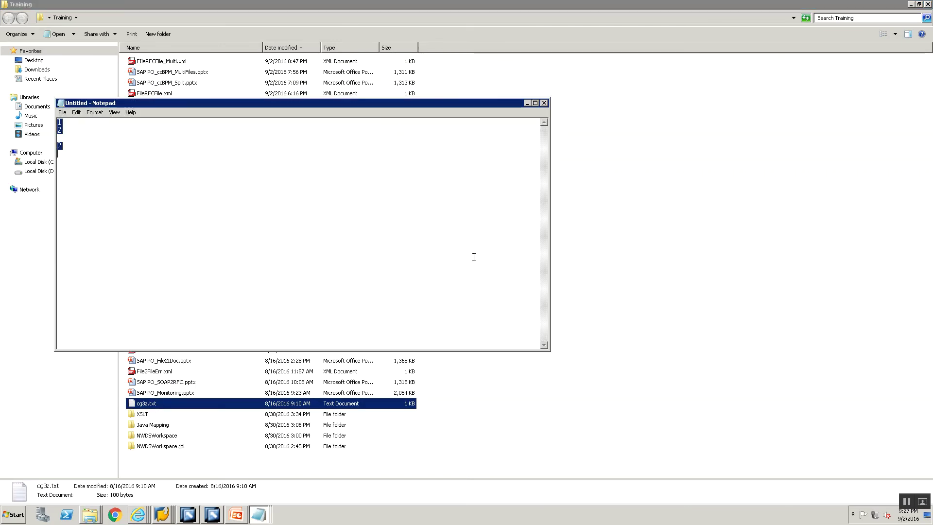
pyautogui.hotkey('alt', 'Tab')
pyautogui.click(435, 209)
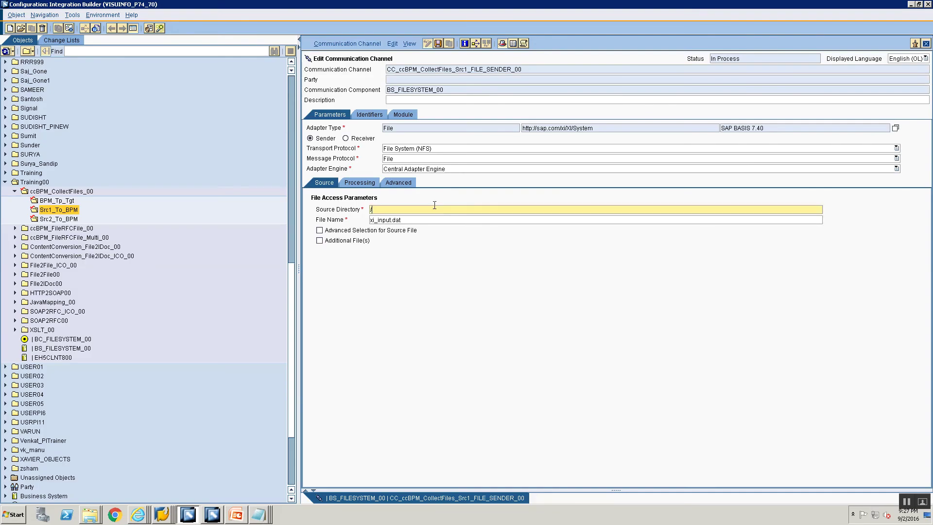
pyautogui.hotkey('ctrl', 'v')
pyautogui.press('BackSpace')
pyautogui.press('BackSpace')
pyautogui.press('BackSpace')
pyautogui.press('BackSpace')
pyautogui.press('BackSpace')
pyautogui.press('BackSpace')
pyautogui.press('BackSpace')
pyautogui.press('BackSpace')
pyautogui.press('BackSpace')
pyautogui.press('BackSpace')
pyautogui.press('BackSpace')
pyautogui.press('BackSpace')
pyautogui.press('Tab')
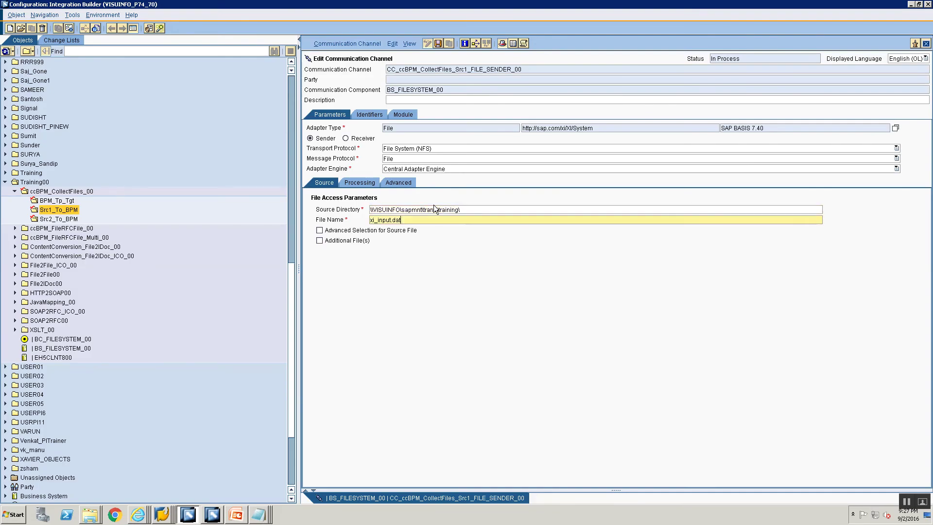
pyautogui.press('BackSpace')
pyautogui.write('CollectFilesSrc1.xml')
# Set the channel's processing mode to Delete and save the communication channel
pyautogui.click(359, 183)
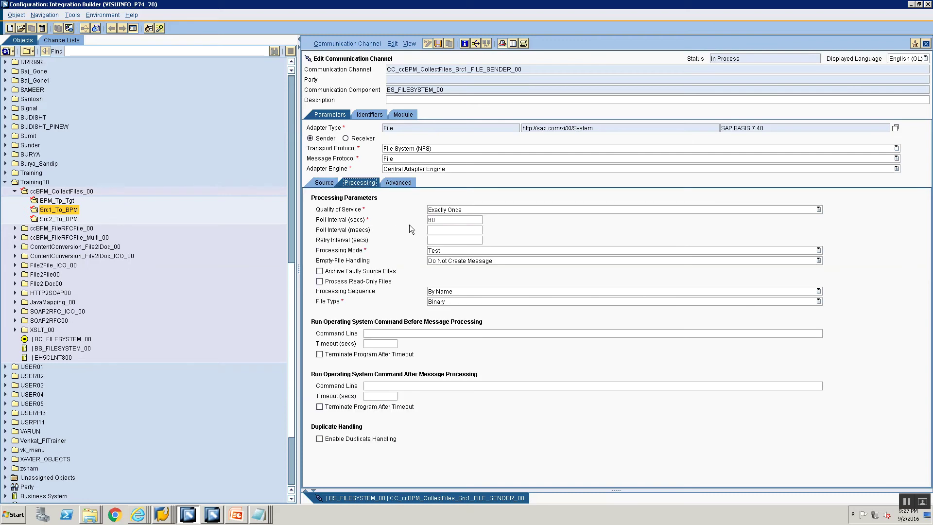
pyautogui.click(448, 251)
pyautogui.click(451, 274)
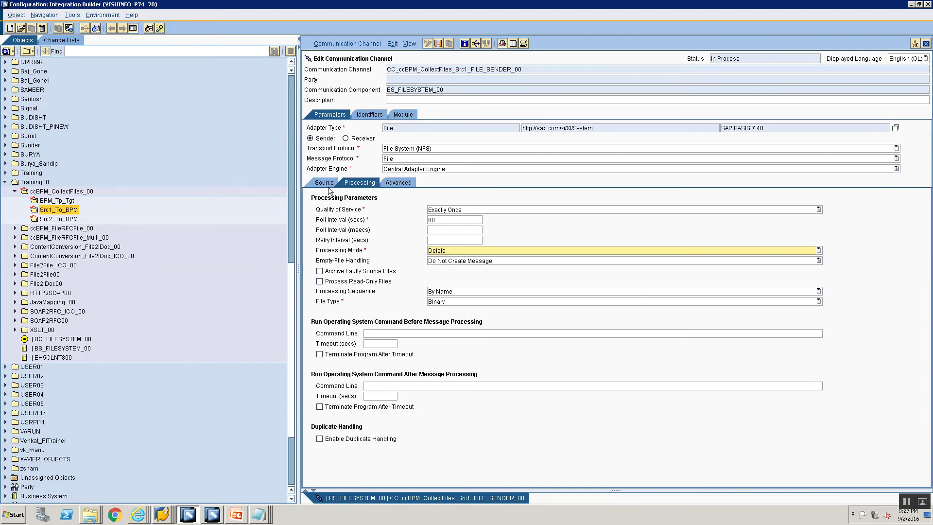
pyautogui.click(327, 184)
pyautogui.hotkey('ctrl', 's')
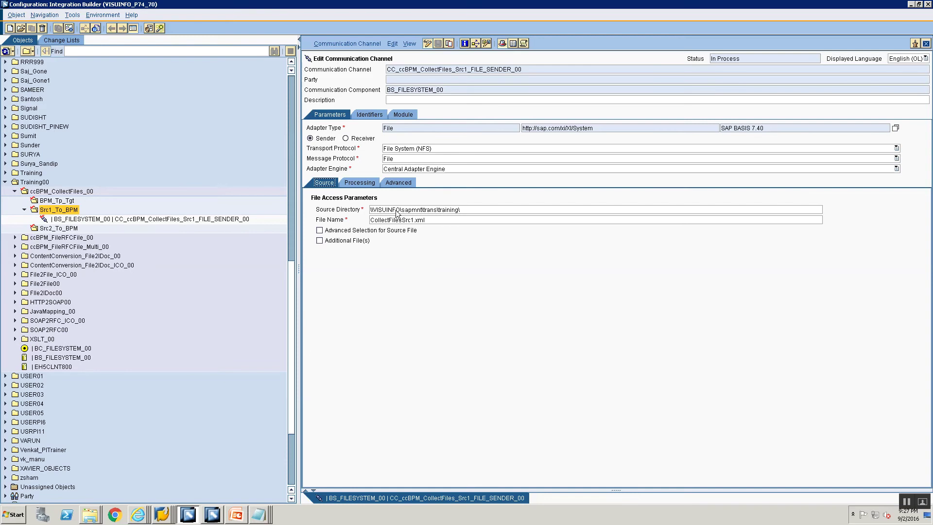
# Copy the Src1 file sender channel as CC_ccBPM_CollectFiles_Src2_FILE_SENDER_00 under component BS_FILESYSTEM_00
pyautogui.rightClick(57, 228)
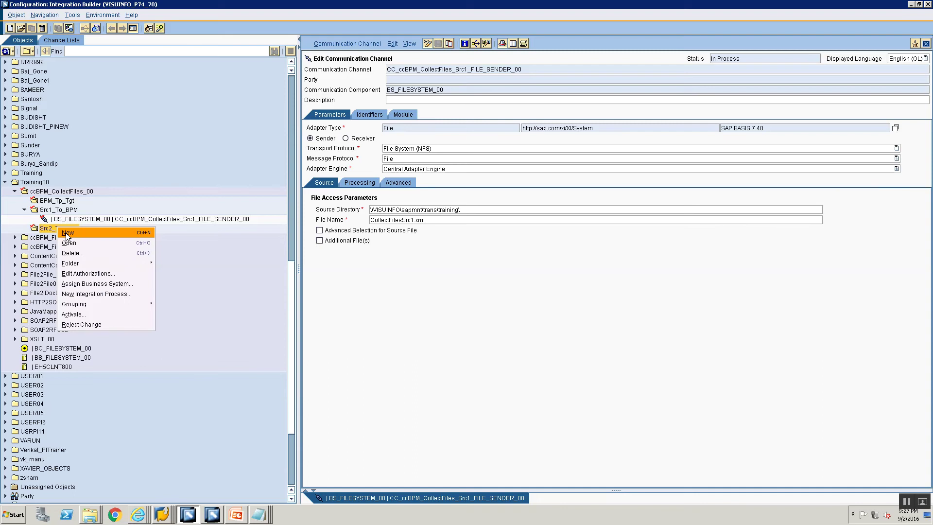
pyautogui.click(456, 249)
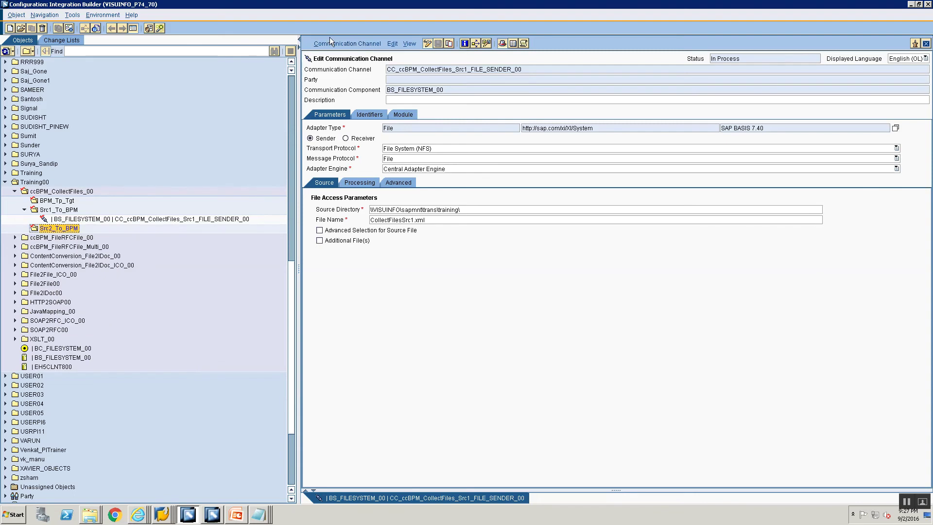
pyautogui.rightClick(122, 217)
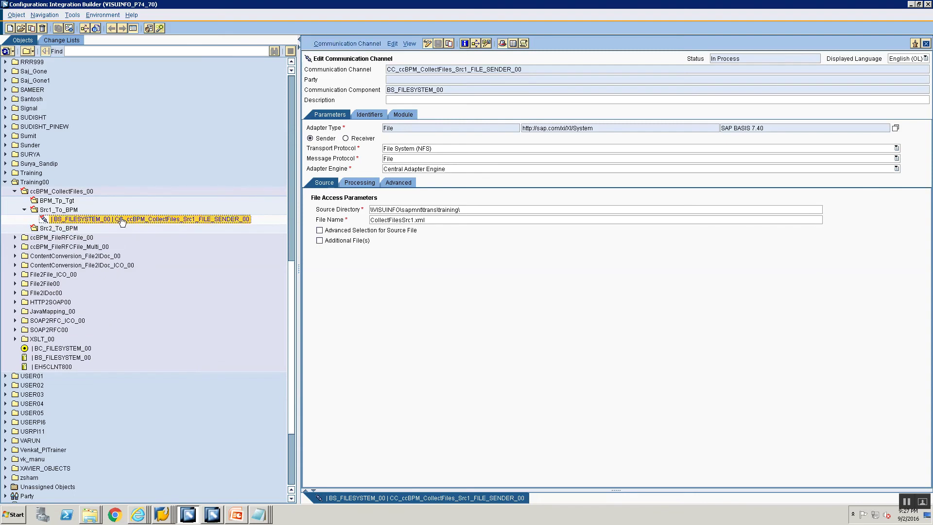
pyautogui.click(143, 248)
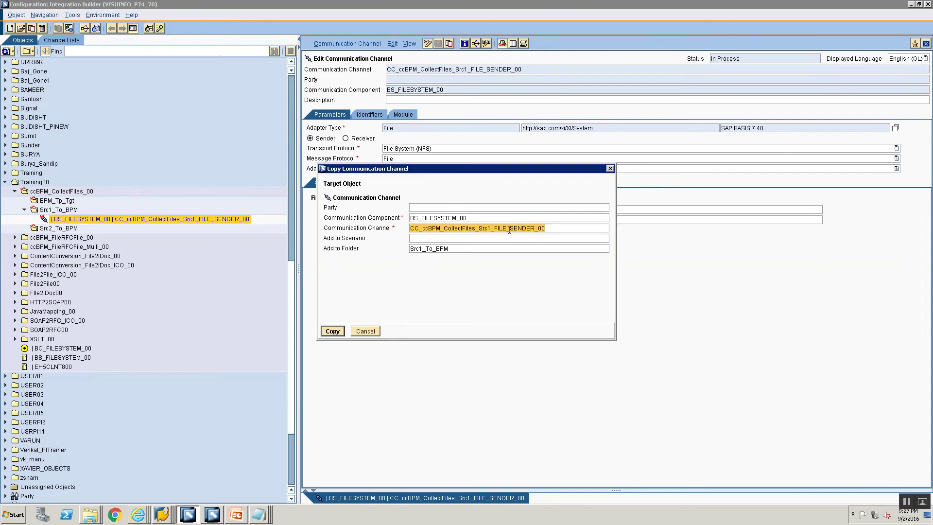
pyautogui.moveTo(490, 228); pyautogui.dragTo(487, 228)
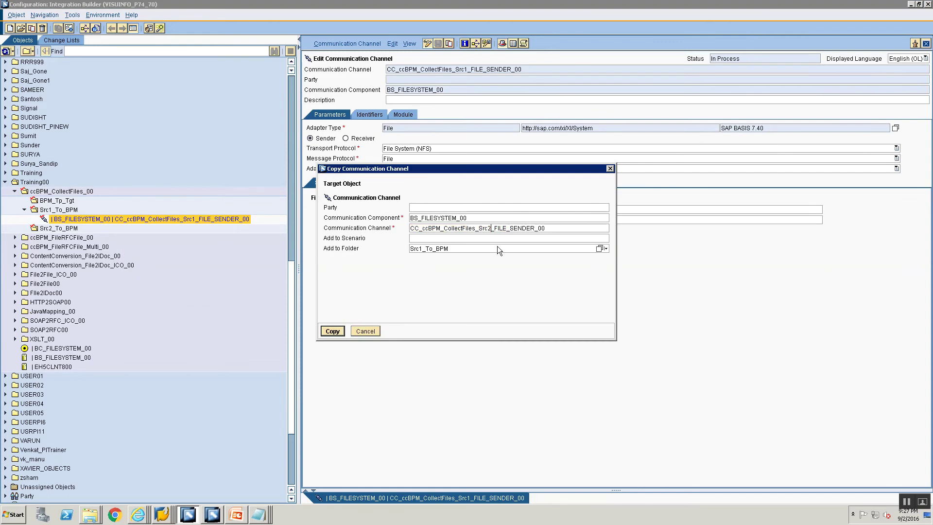
pyautogui.write('2')
pyautogui.click(479, 246)
pyautogui.click(324, 332)
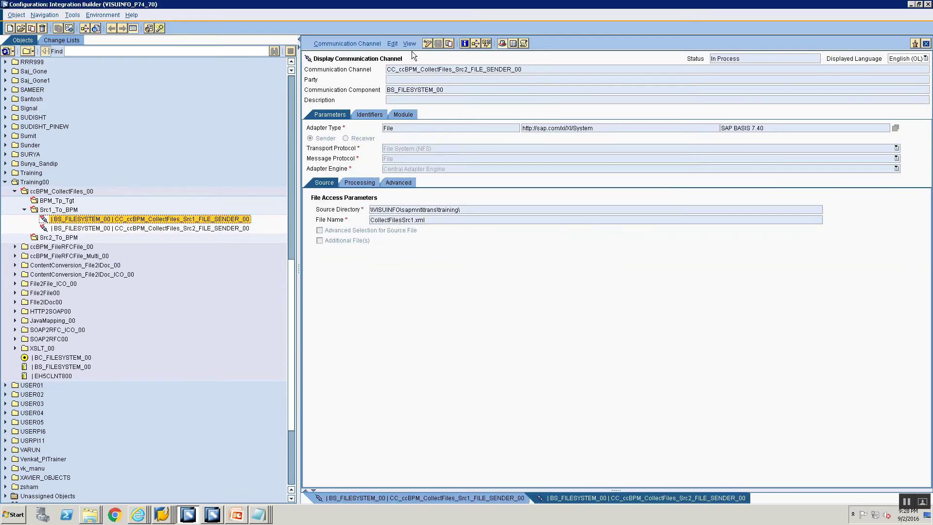
# Set the Src2 sender channel's file name to CollectFilesSrc2.xml and save the communication channel
pyautogui.click(428, 43)
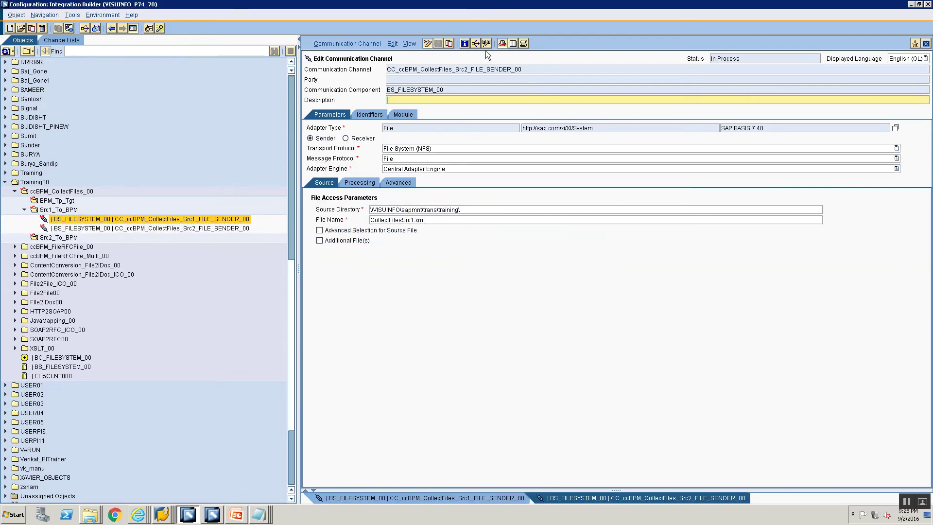
pyautogui.click(413, 220)
pyautogui.press('BackSpace')
pyautogui.write('2')
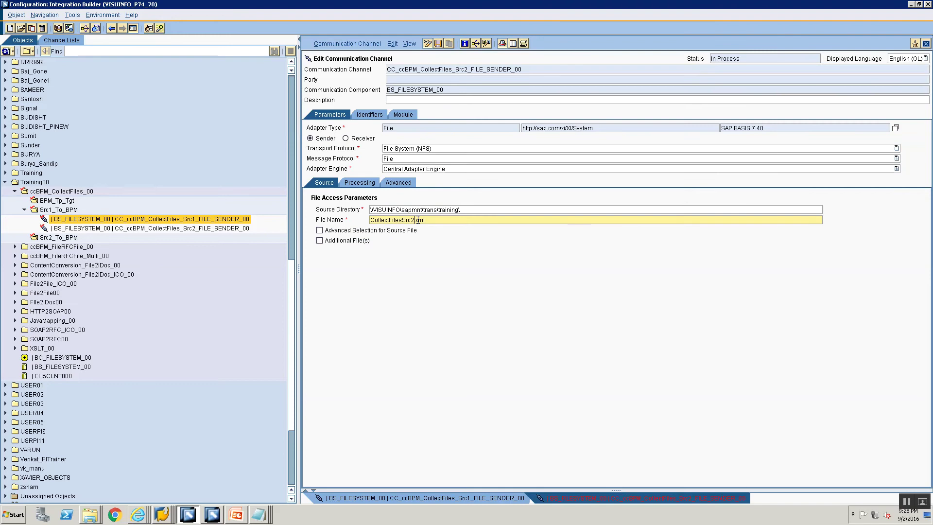
pyautogui.hotkey('ctrl', 's')
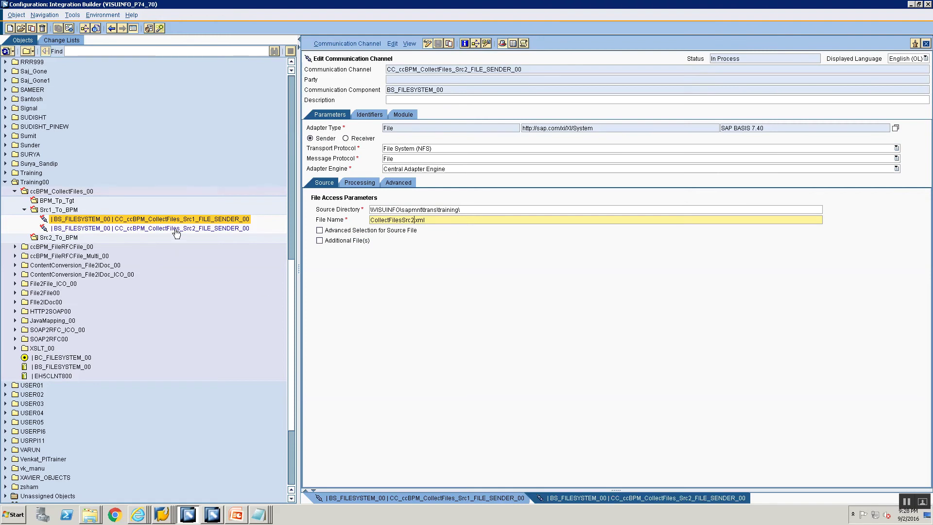
# Close the channel's editor to release its lock and move CC_ccBPM_CollectFiles_Src2_FILE_SENDER_00 into the Src2_To_BPM folder
pyautogui.click(154, 229)
pyautogui.moveTo(154, 231); pyautogui.dragTo(60, 238)
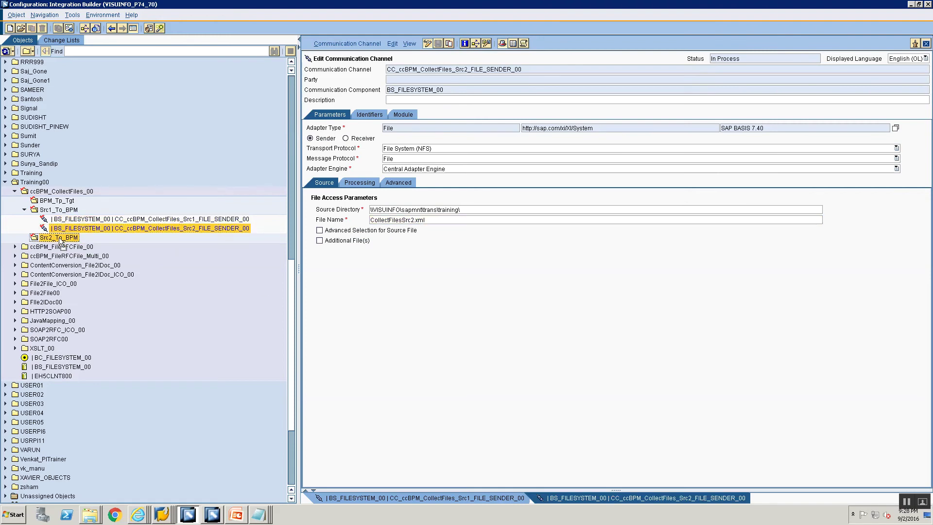
pyautogui.click(388, 288)
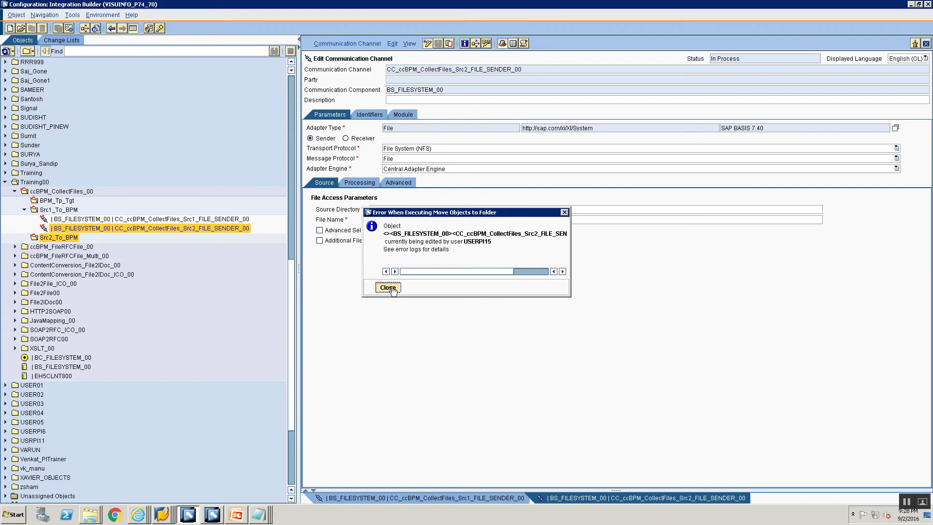
pyautogui.click(926, 44)
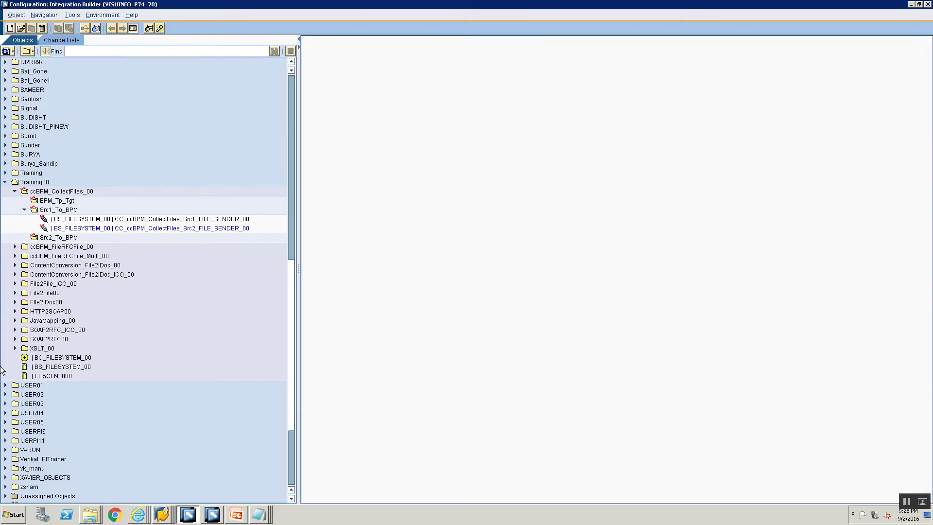
pyautogui.moveTo(150, 229); pyautogui.dragTo(52, 240)
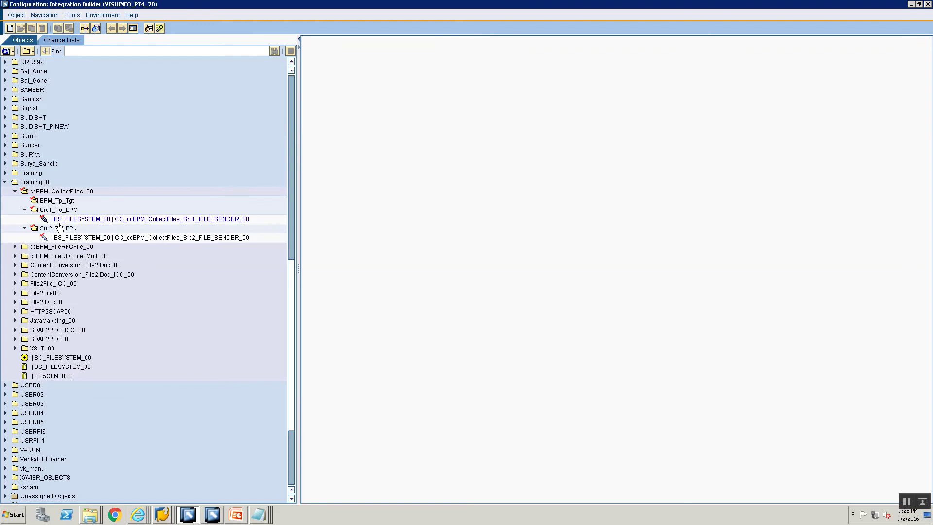
# Start a new communication channel in the BPM_Tp_Tgt folder with BS_FILESYSTEM_00 as its communication component
pyautogui.click(61, 201)
pyautogui.rightClick(62, 201)
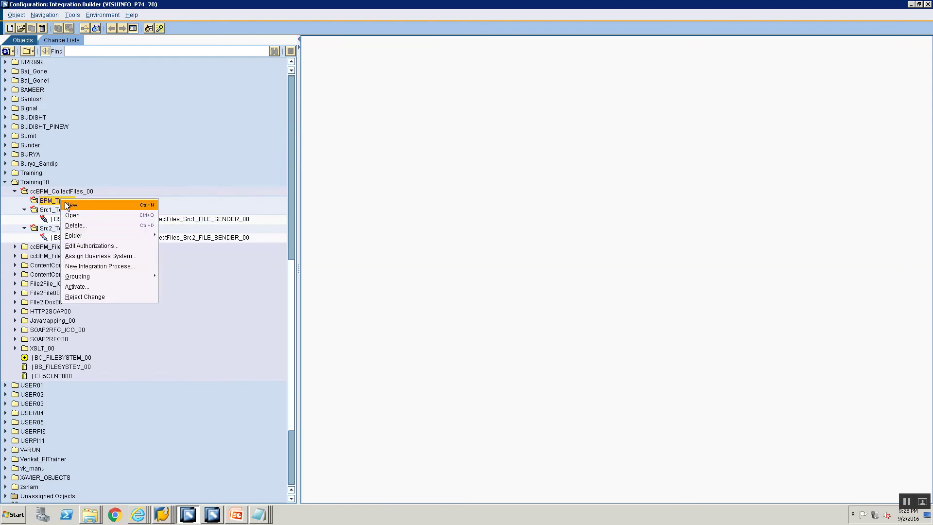
pyautogui.click(77, 202)
pyautogui.click(328, 171)
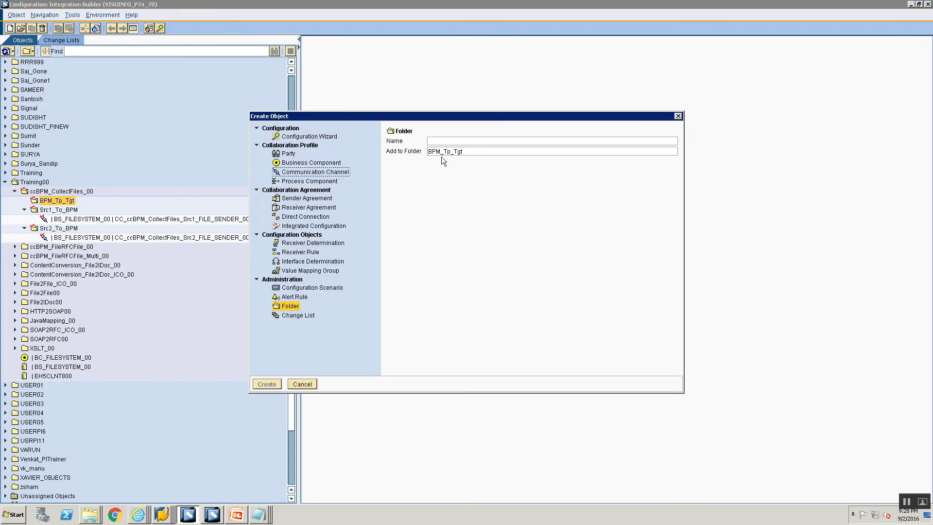
pyautogui.click(477, 162)
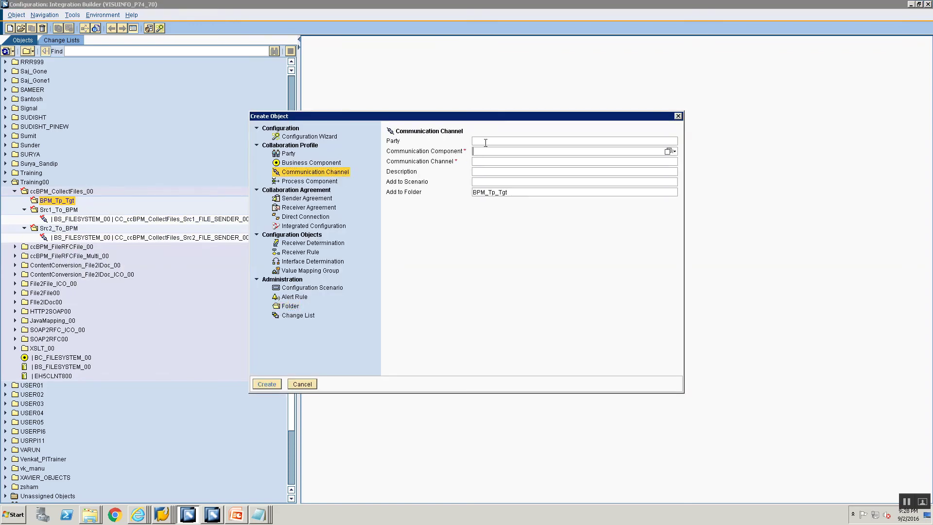
pyautogui.write('BS')
pyautogui.press('Down')
pyautogui.press('Down')
pyautogui.press('Return')
pyautogui.press('Tab')
# Name the new channel CC_ccBPM_CollectFiles_Tgt_FILE_RECEIVER_00, based on the Src1 sender channel's name, and create it
pyautogui.write('CC_')
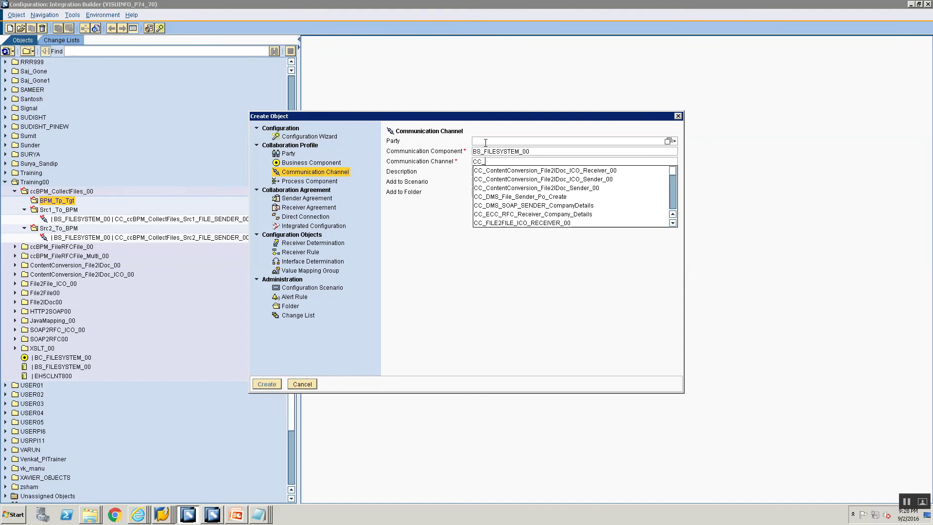
pyautogui.write('cc')
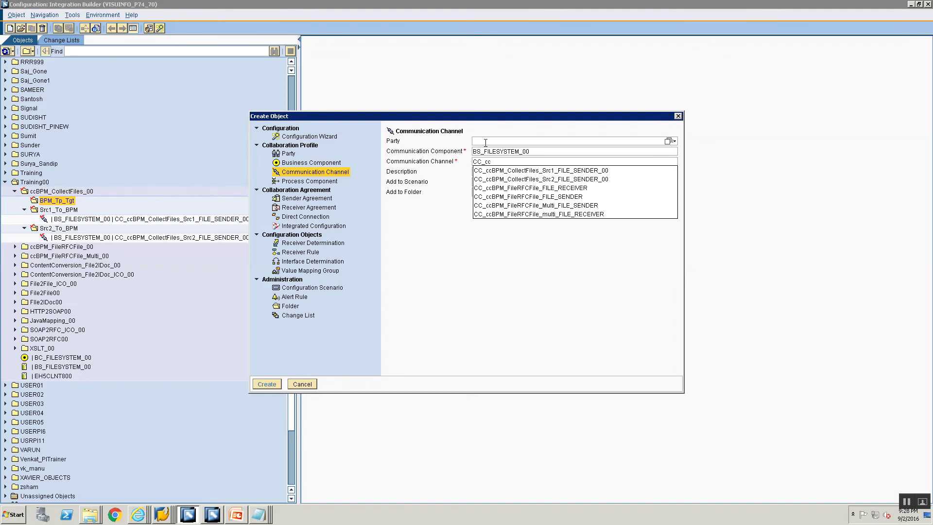
pyautogui.press('Down')
pyautogui.press('Return')
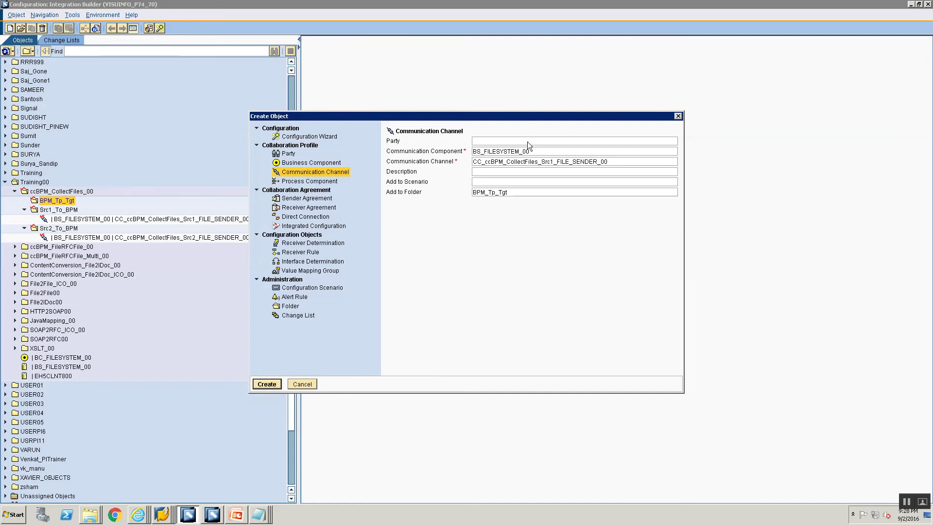
pyautogui.click(554, 162)
pyautogui.press('BackSpace')
pyautogui.press('BackSpace')
pyautogui.press('BackSpace')
pyautogui.press('BackSpace')
pyautogui.write('Tgt')
pyautogui.press('BackSpace')
pyautogui.press('BackSpace')
pyautogui.press('BackSpace')
pyautogui.press('BackSpace')
pyautogui.press('BackSpace')
pyautogui.press('BackSpace')
pyautogui.write('RECEIVER')
pyautogui.press('Return')
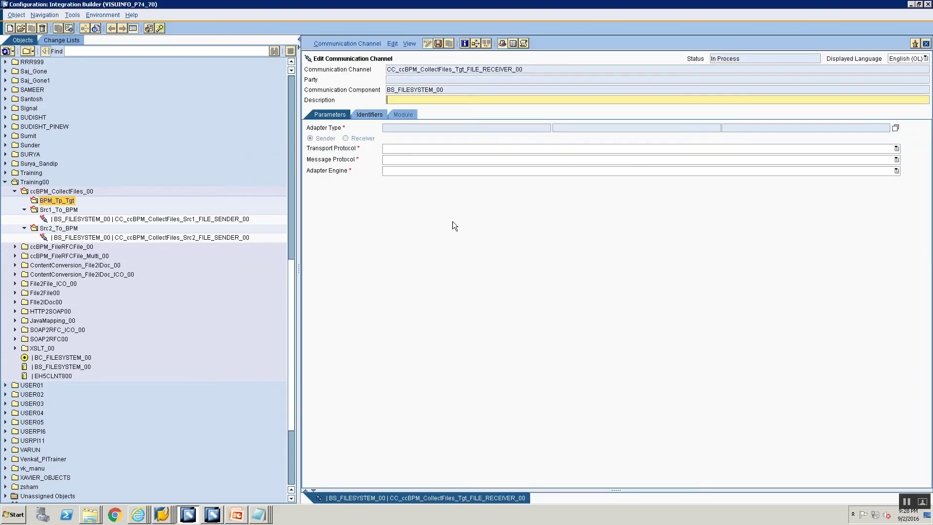
# Assign the File adapter from SAP BASIS 7.40 to the target channel and make it a receiver
pyautogui.click(895, 127)
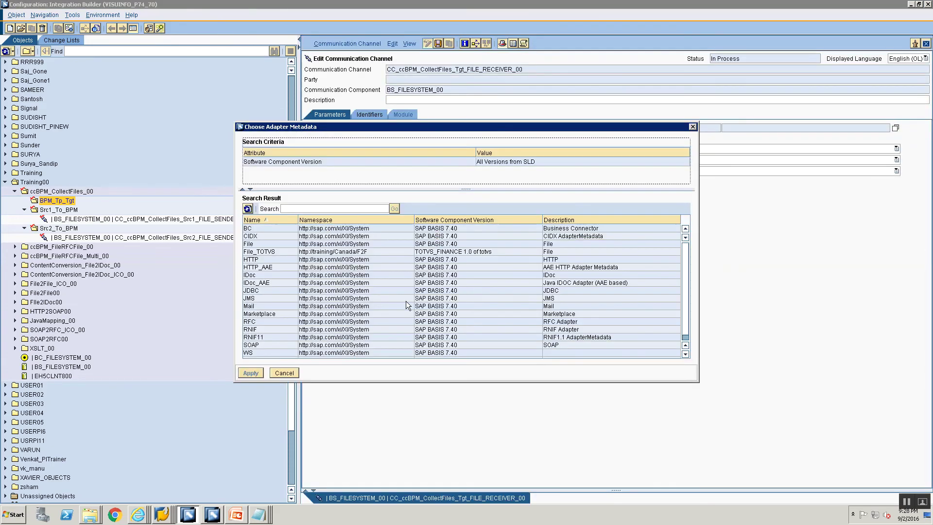
pyautogui.click(254, 243)
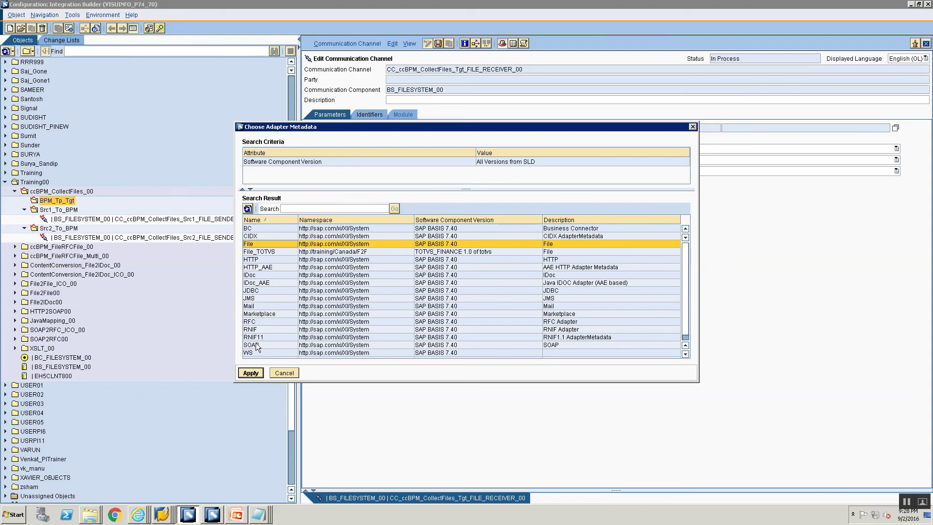
pyautogui.click(250, 373)
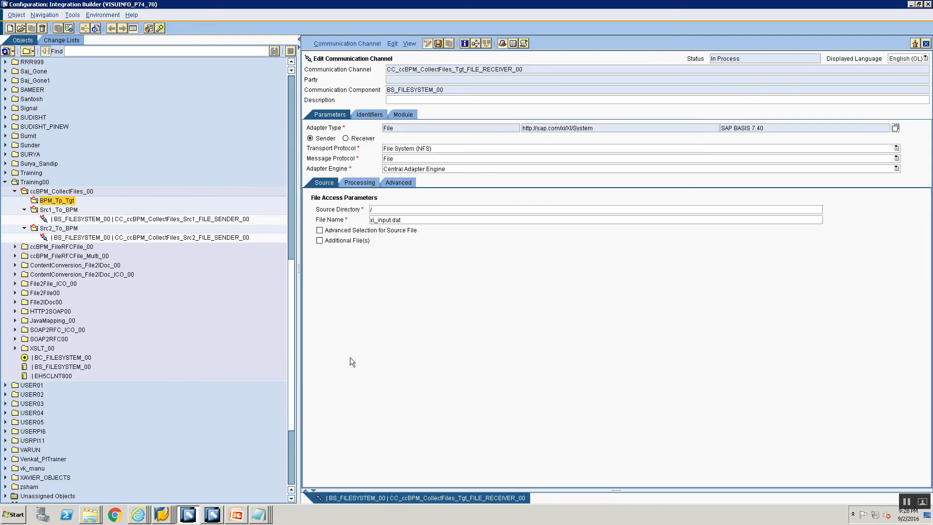
pyautogui.click(346, 138)
# Set the receiver channel's target directory to \\VISUINFO\sapmnt\trans\training\ccBPM\CollectFiles
pyautogui.click(386, 211)
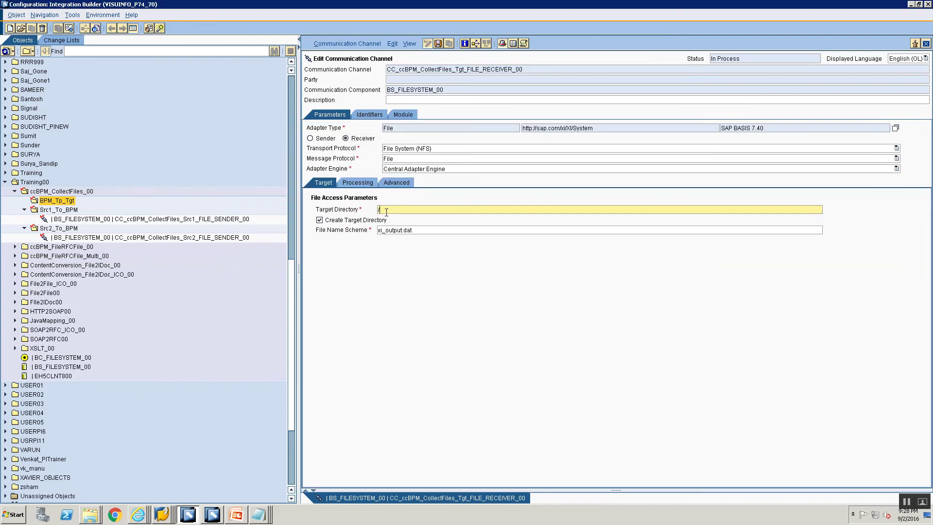
pyautogui.write('\\\\VISUINFO\\sapmnt\\trans\\training\\File2File.xml')
pyautogui.press('BackSpace')
pyautogui.press('BackSpace')
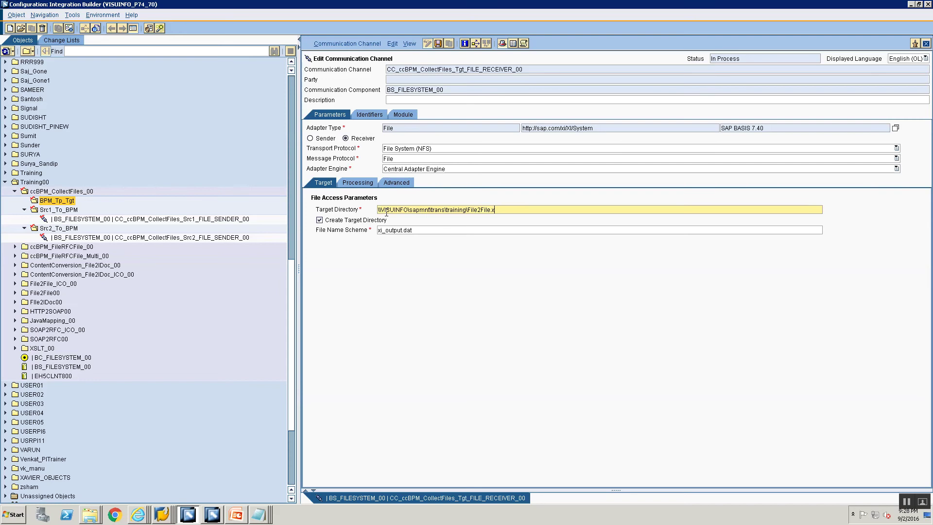
pyautogui.press('BackSpace')
pyautogui.press('BackSpace')
pyautogui.press('BackSpace')
pyautogui.press('BackSpace')
pyautogui.write('ccBPM\\CollectFiles')
pyautogui.press('Tab')
pyautogui.press('Tab')
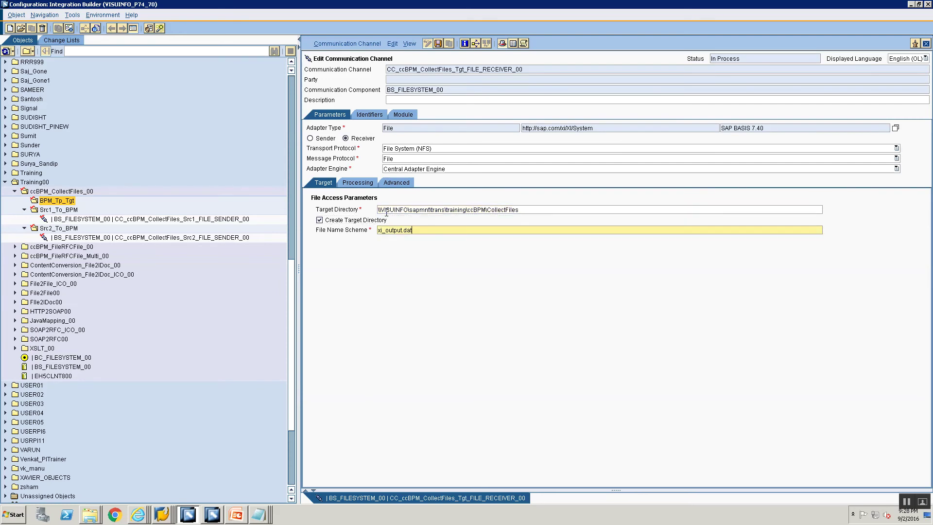
# Set the file name scheme to CollectFilesOut_xml and the file construction mode to Add Time Stamp, saving and closing the channel
pyautogui.hotkey('shift', 'End')
pyautogui.write('CollectFilesOut_xml')
pyautogui.click(364, 181)
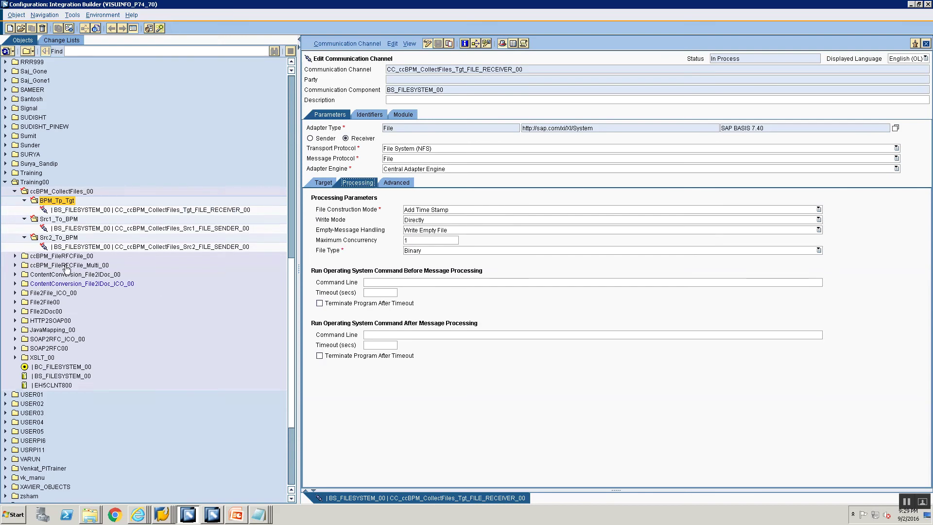
pyautogui.click(927, 44)
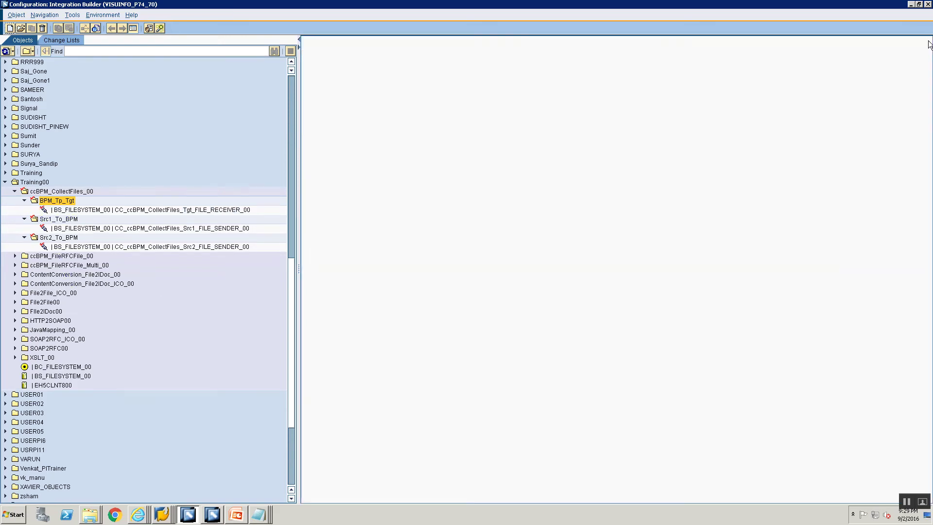
pyautogui.rightClick(158, 232)
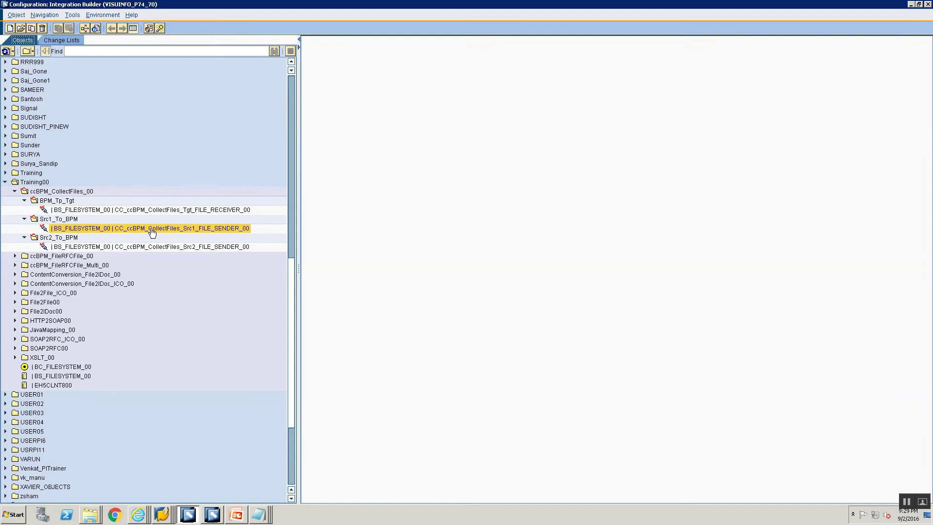
pyautogui.click(174, 211)
pyautogui.click(74, 192)
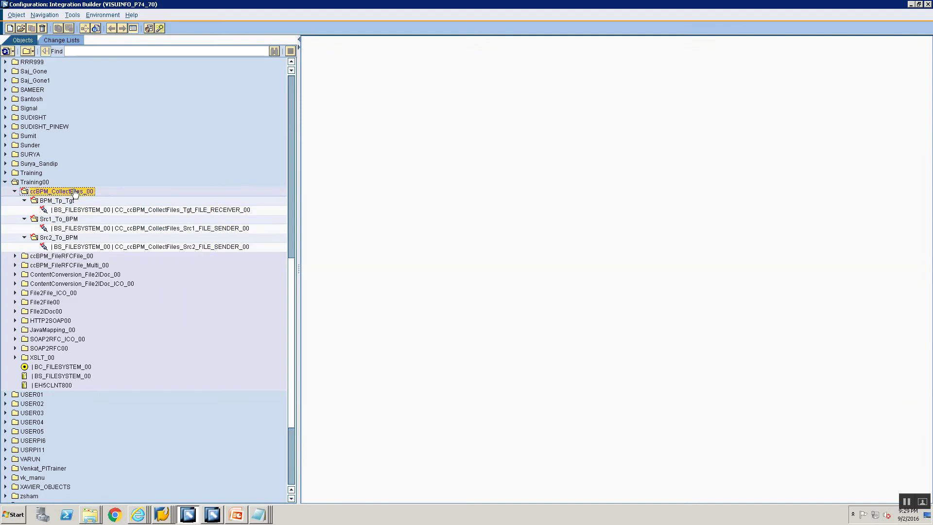
# Start transferring a new integration process from the Enterprise Services Repository and select IP_CollectFiles_00 of Z_TRAINING_SWCV_00
pyautogui.click(71, 15)
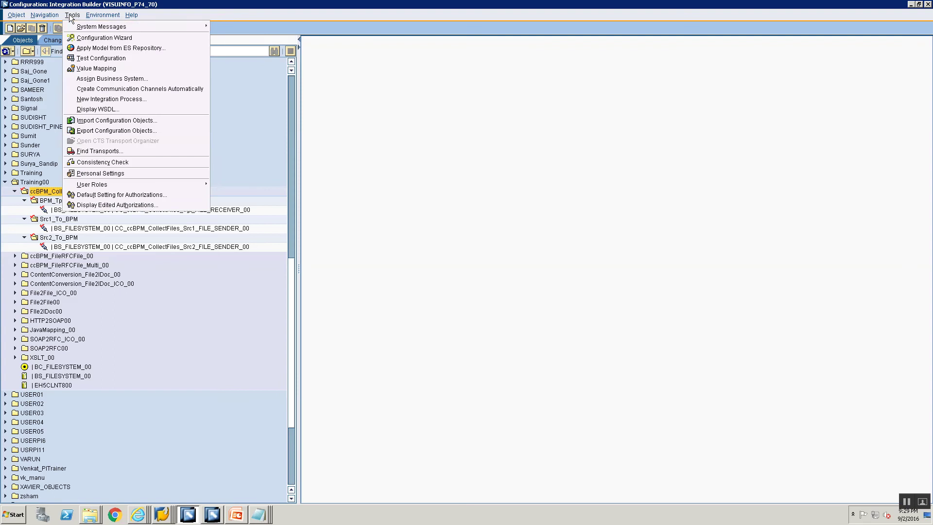
pyautogui.click(118, 99)
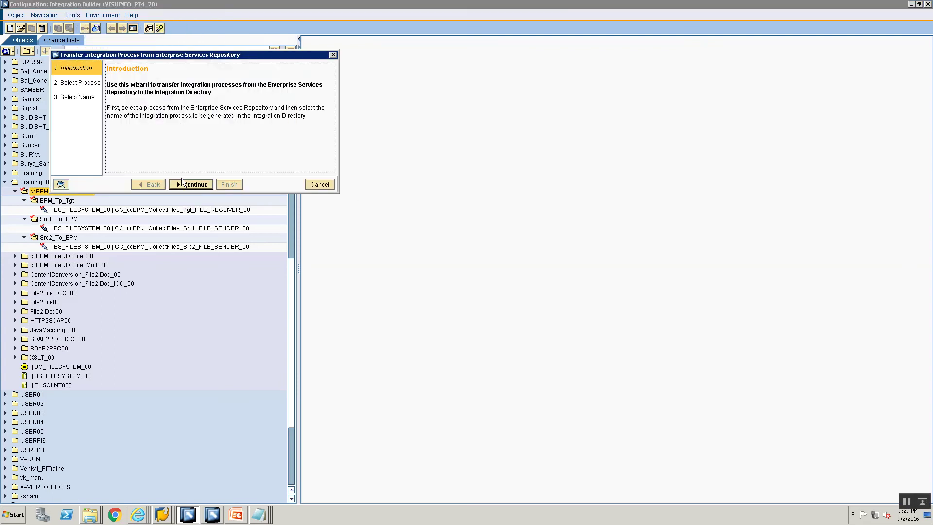
pyautogui.click(183, 183)
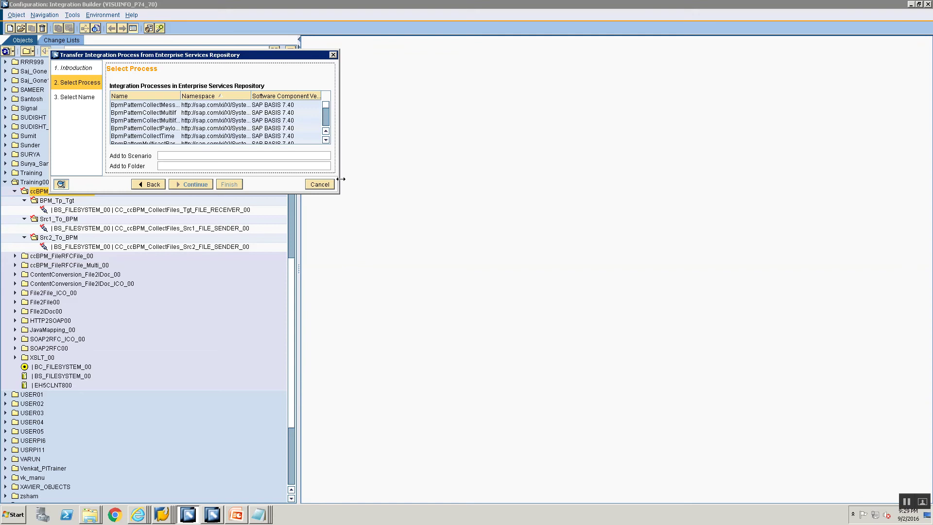
pyautogui.moveTo(847, 296); pyautogui.dragTo(856, 304)
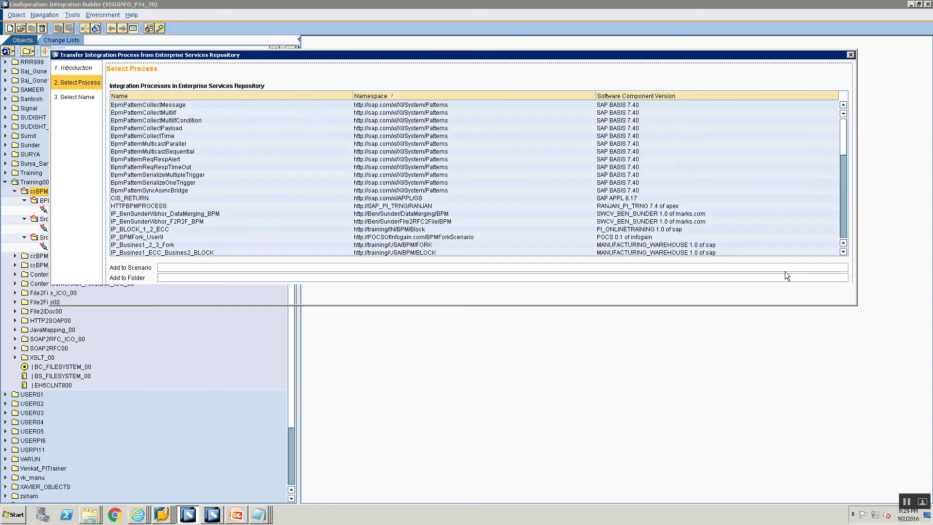
pyautogui.moveTo(842, 134); pyautogui.dragTo(842, 252)
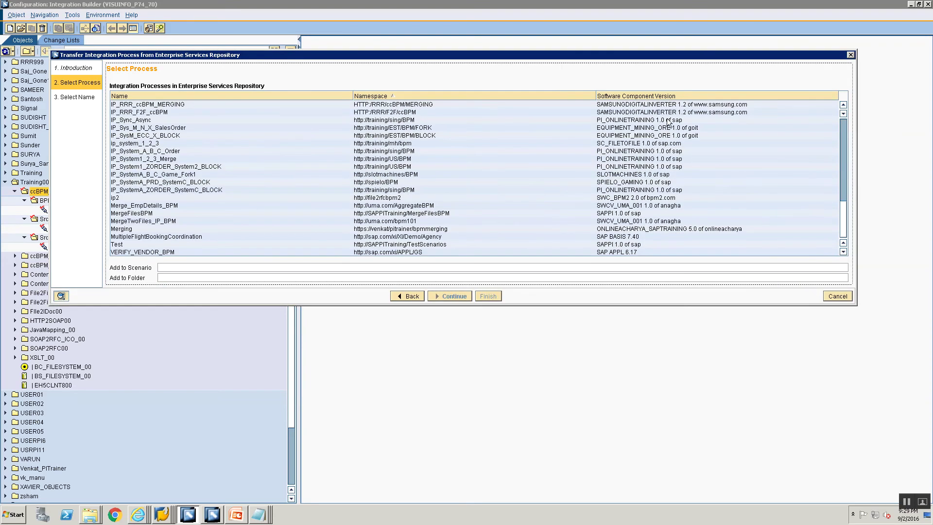
pyautogui.click(665, 96)
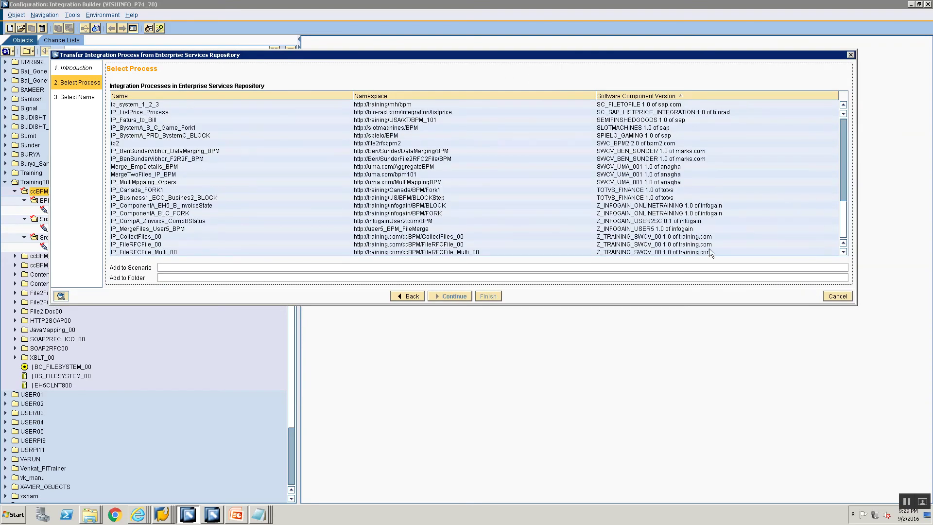
pyautogui.click(324, 243)
pyautogui.click(214, 236)
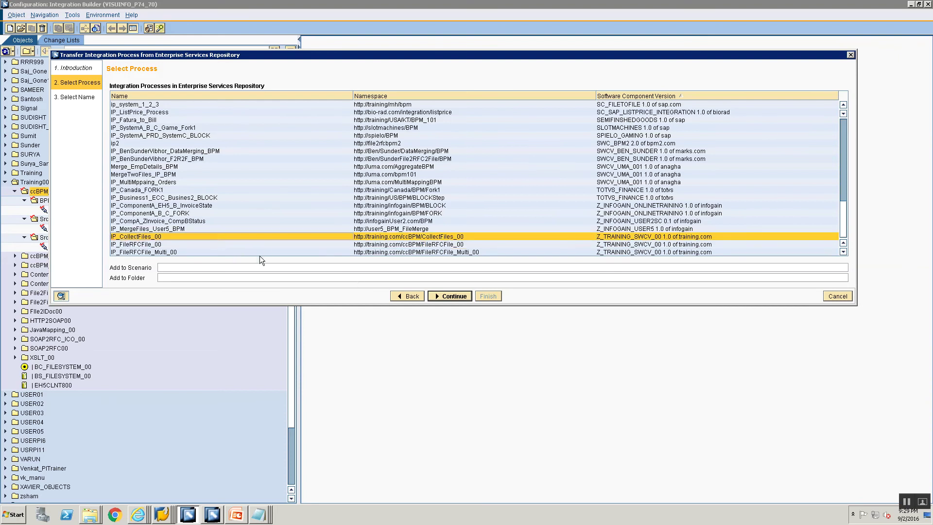
# Assign the transferred integration process to the ccBPM_CollectFiles_00 folder under Training00
pyautogui.click(350, 279)
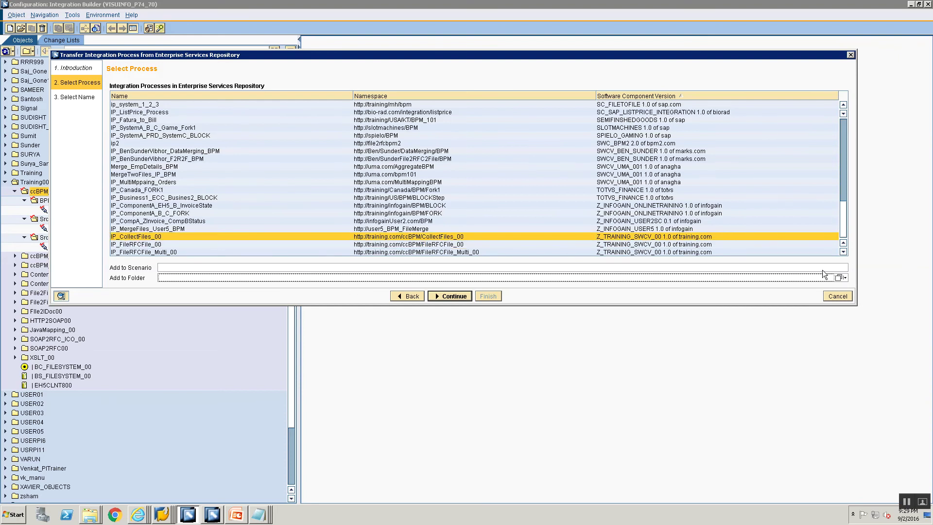
pyautogui.click(838, 278)
pyautogui.scroll(-5, 257, 236)
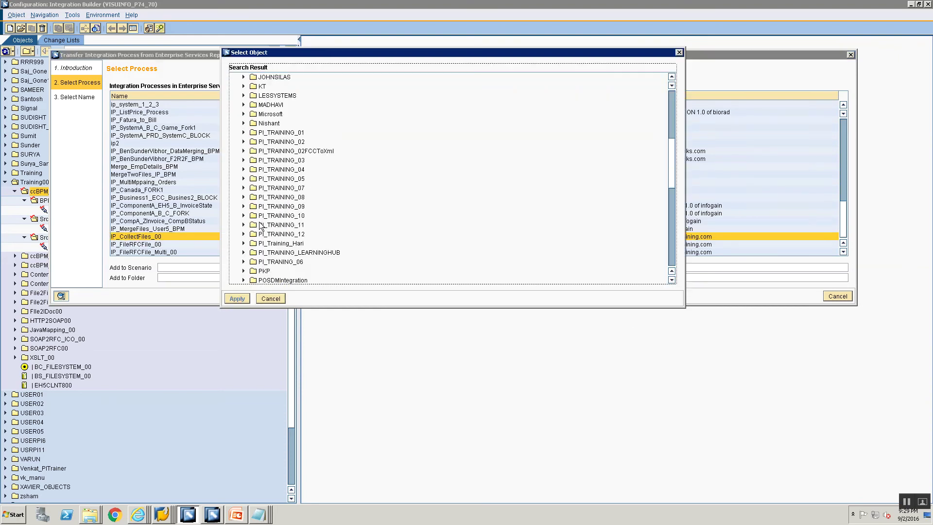
pyautogui.scroll(-2, 256, 236)
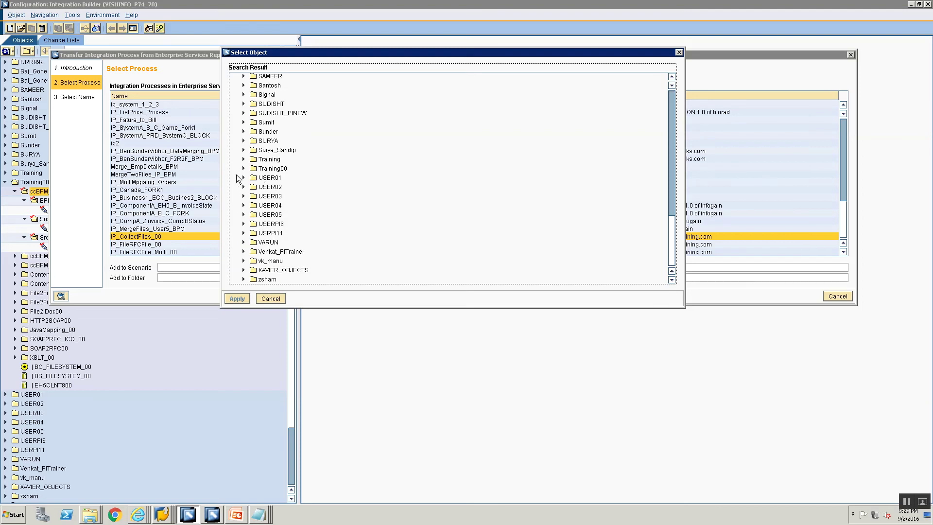
pyautogui.click(244, 168)
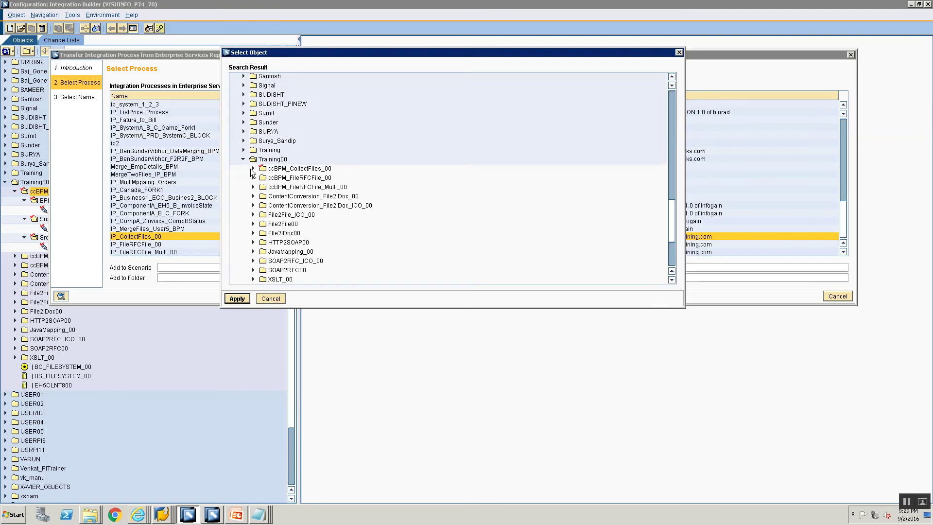
pyautogui.click(280, 169)
pyautogui.click(237, 299)
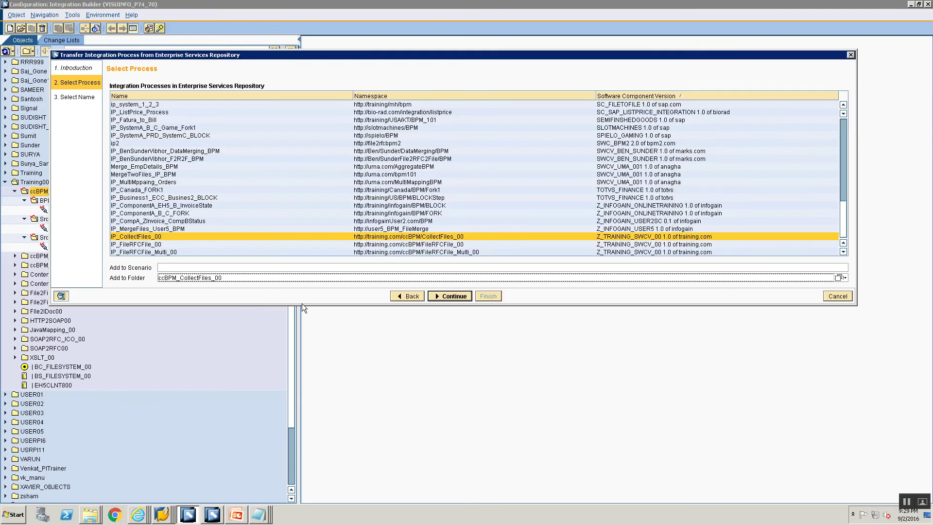
# Complete the integration process transfer with the name IP_CollectFiles_00 and close the wizard
pyautogui.click(449, 296)
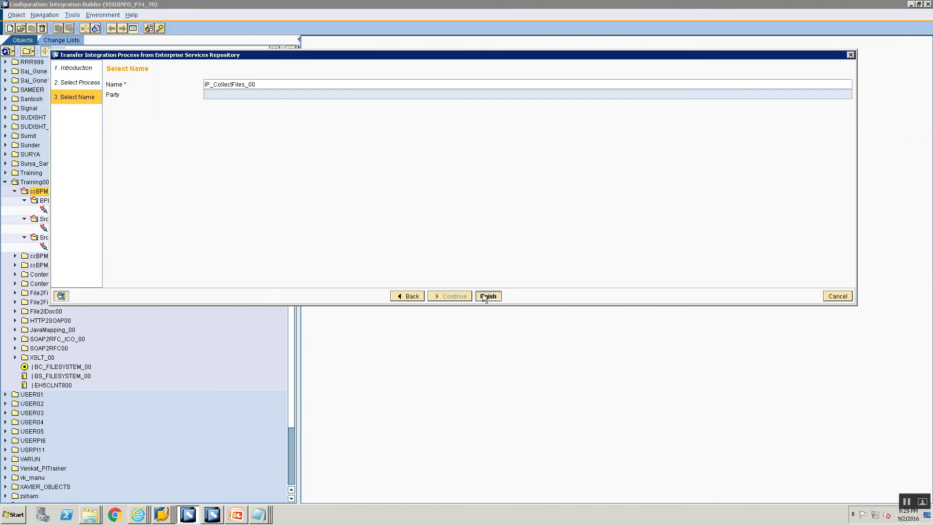
pyautogui.click(487, 296)
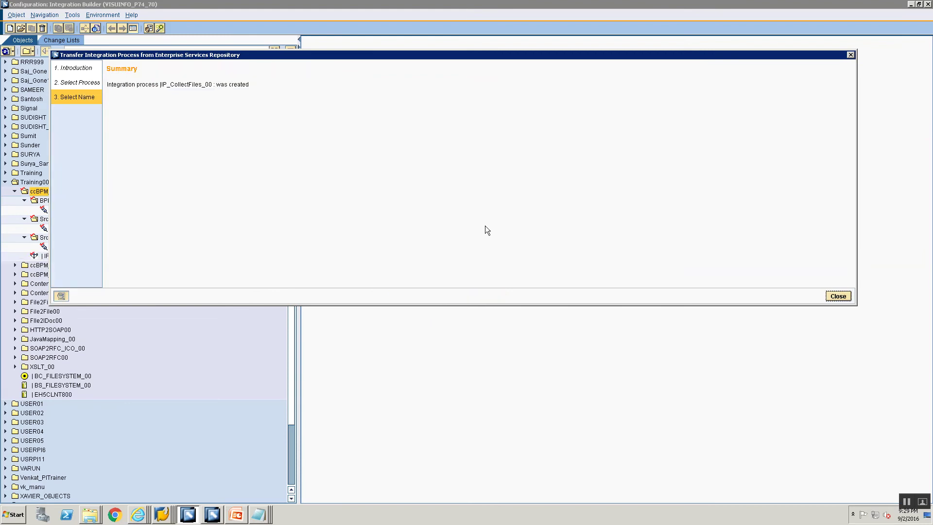
pyautogui.click(839, 296)
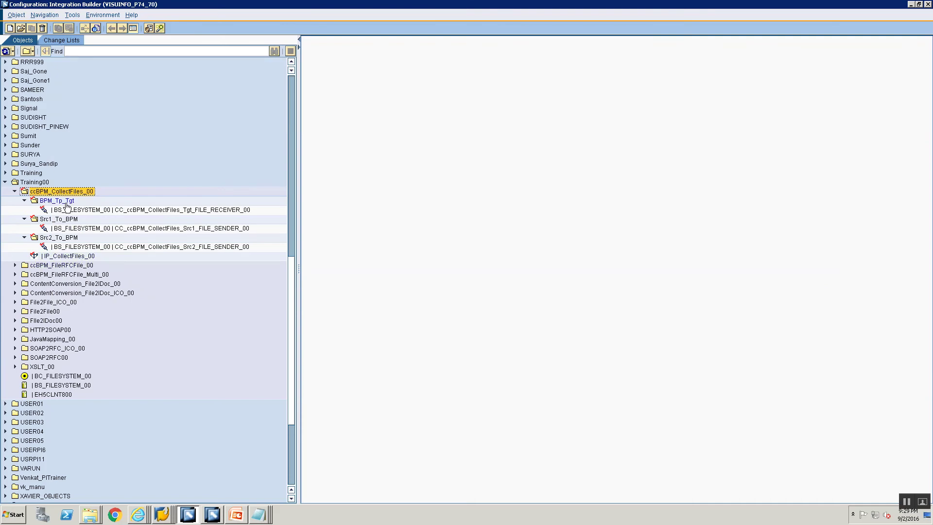
# Create a sender agreement in the Src1_To_BPM folder for component BS_FILESYSTEM_00 and interface SIOA_Src1_00 of the CollectFiles_00 namespace
pyautogui.rightClick(74, 223)
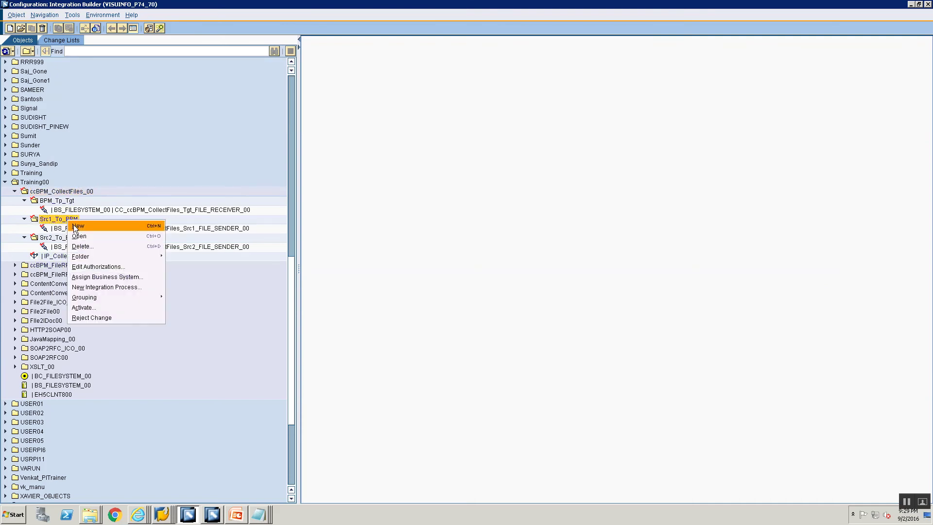
pyautogui.click(75, 227)
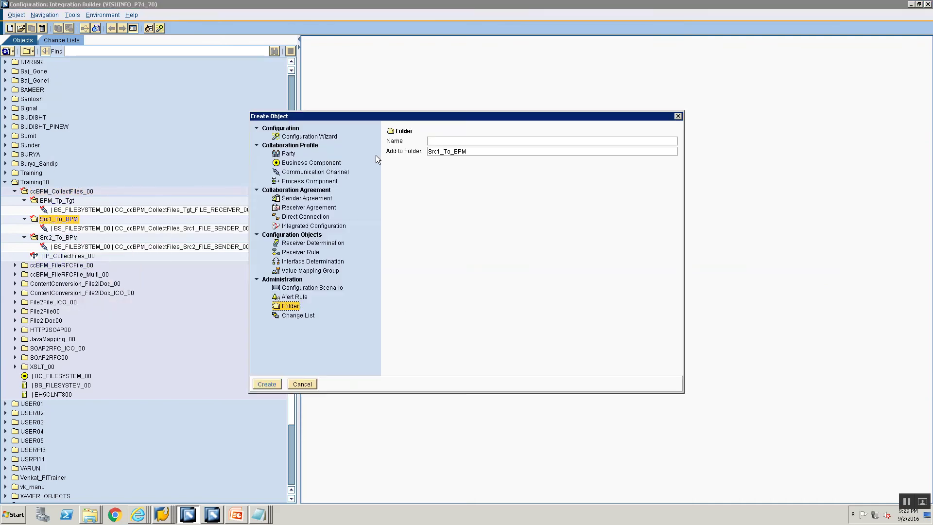
pyautogui.click(310, 199)
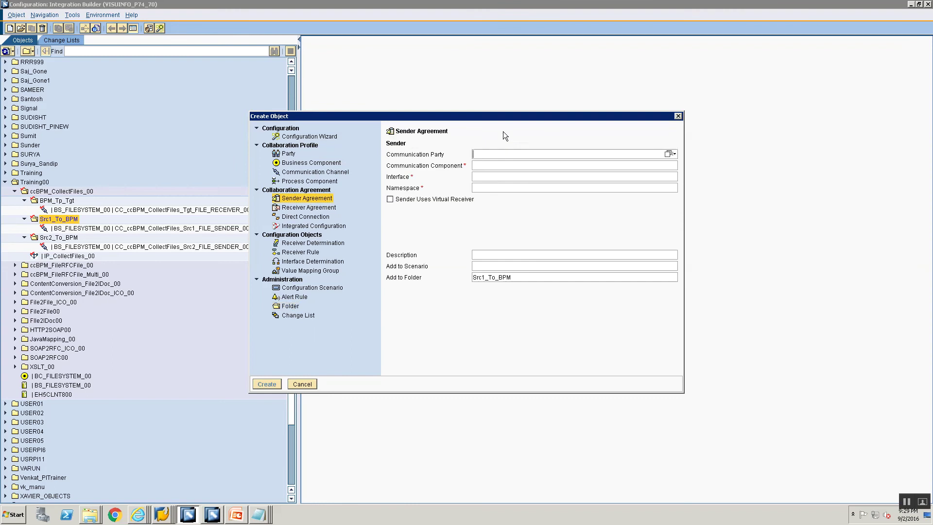
pyautogui.click(483, 168)
pyautogui.press('Down')
pyautogui.press('Return')
pyautogui.click(669, 177)
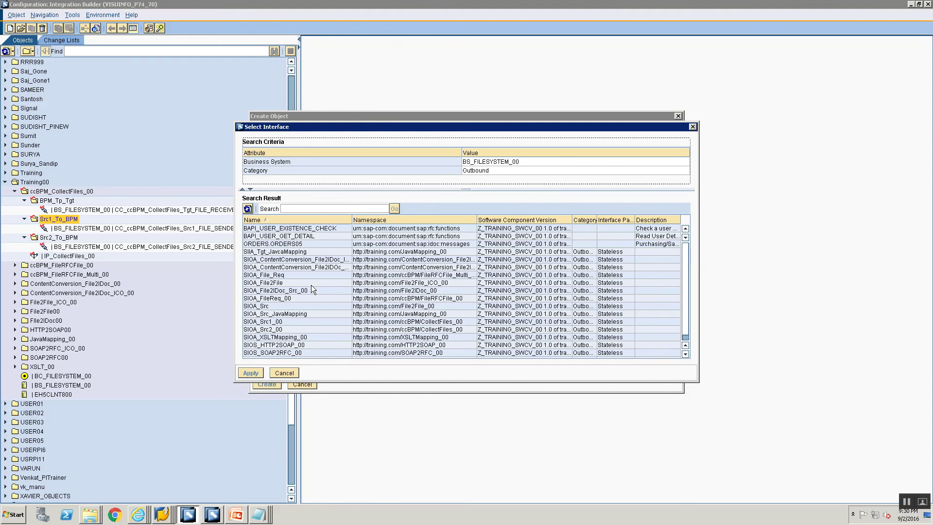
pyautogui.click(290, 321)
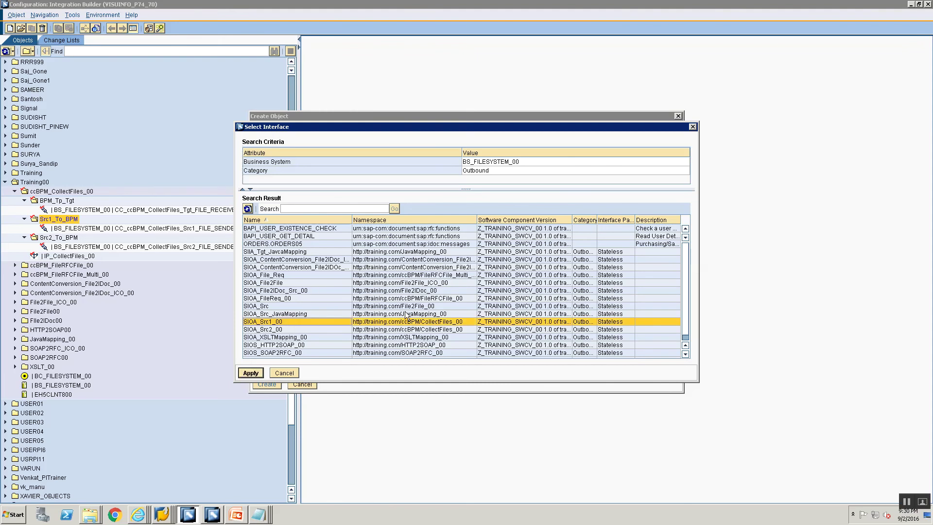
pyautogui.click(249, 373)
pyautogui.click(266, 384)
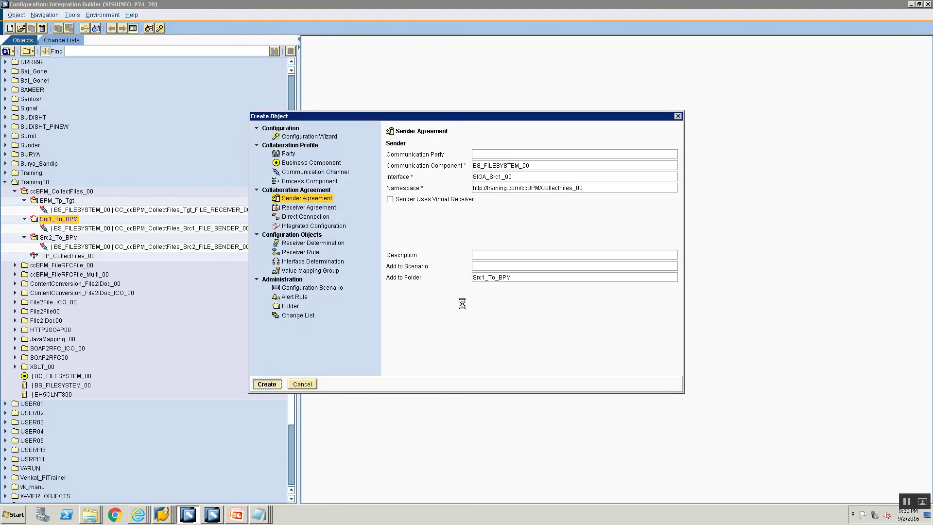
# Assign CC_ccBPM_CollectFiles_Src1_FILE_SENDER_00 as the sender communication channel and save the sender agreement
pyautogui.click(715, 177)
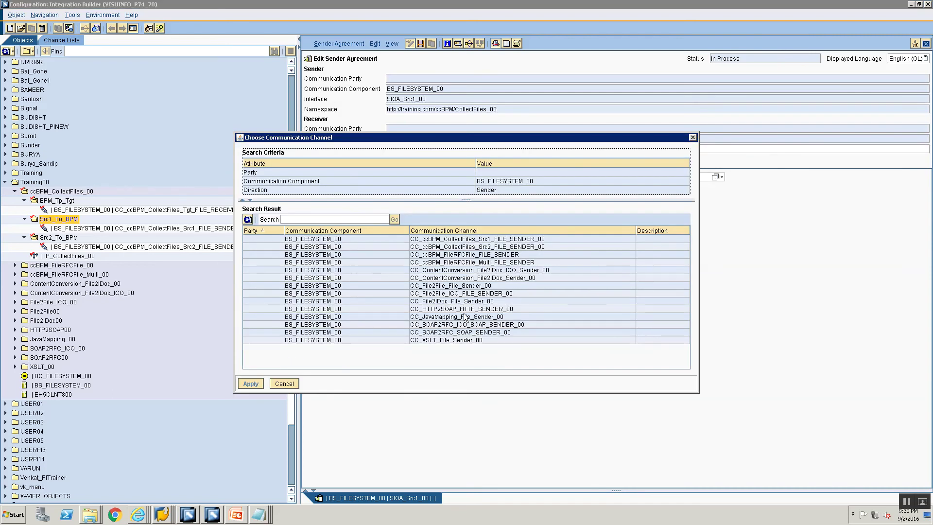
pyautogui.click(490, 246)
pyautogui.click(510, 239)
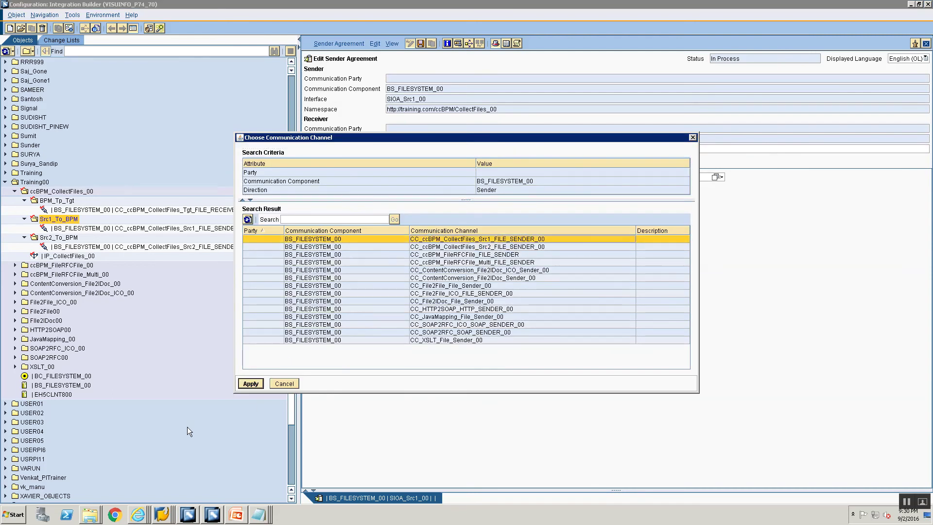
pyautogui.click(249, 384)
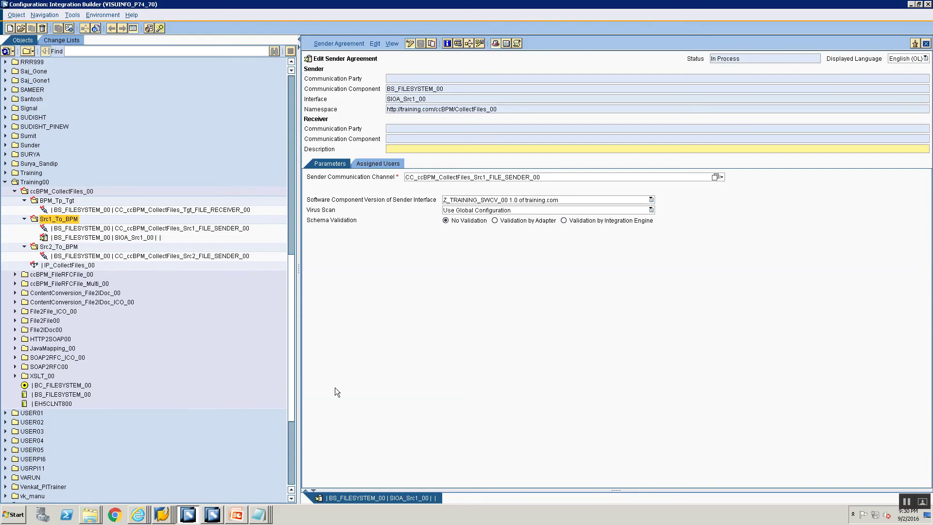
pyautogui.rightClick(57, 220)
pyautogui.click(63, 222)
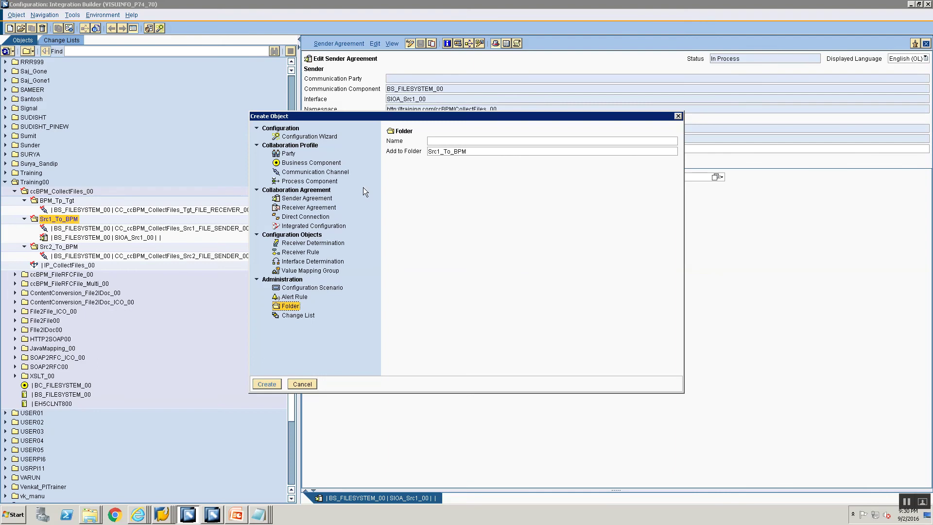
pyautogui.click(311, 202)
pyautogui.click(308, 243)
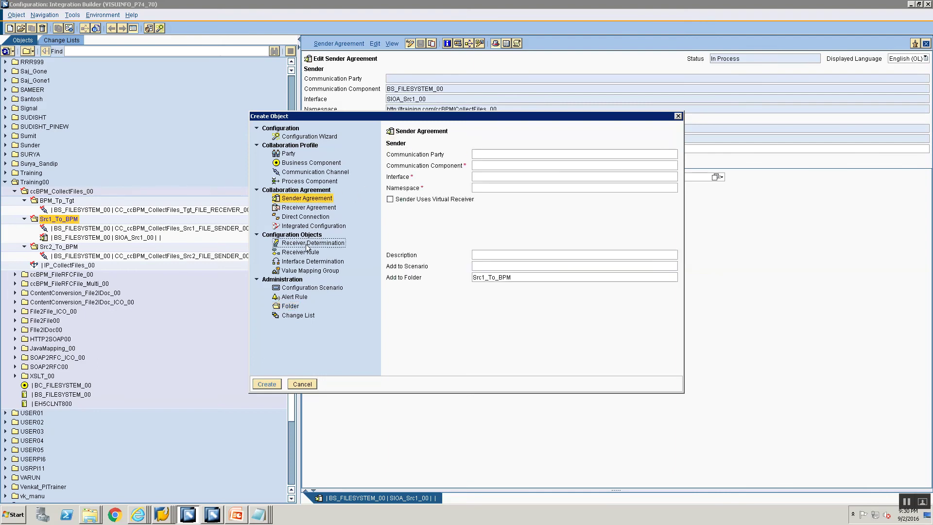
pyautogui.click(479, 166)
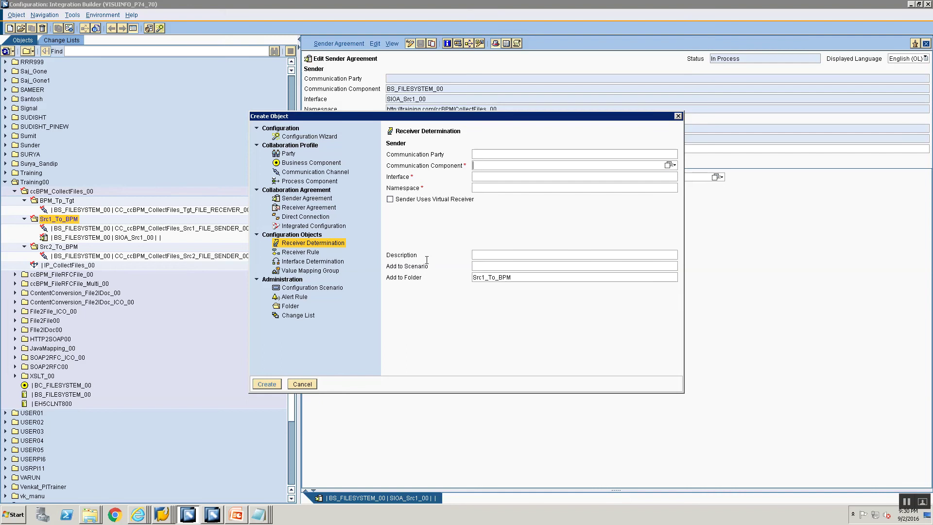
pyautogui.click(302, 384)
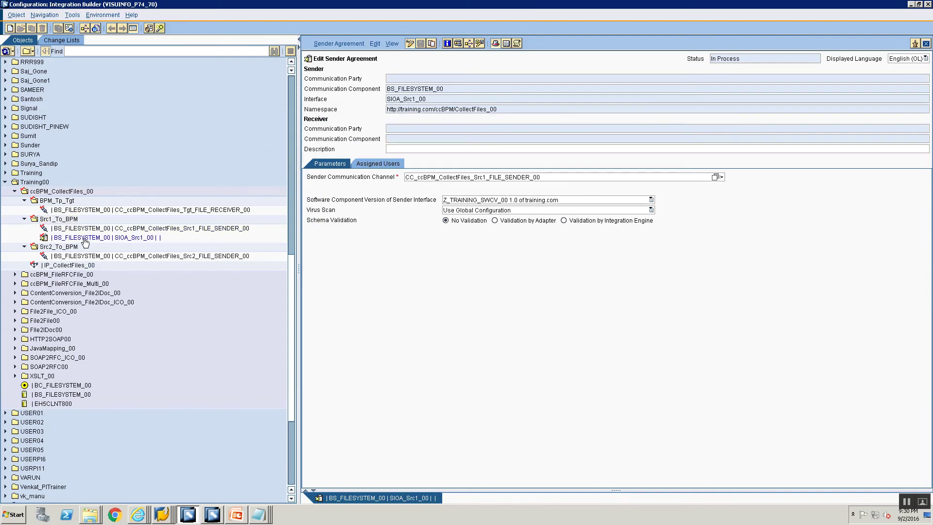
pyautogui.click(85, 238)
pyautogui.rightClick(66, 219)
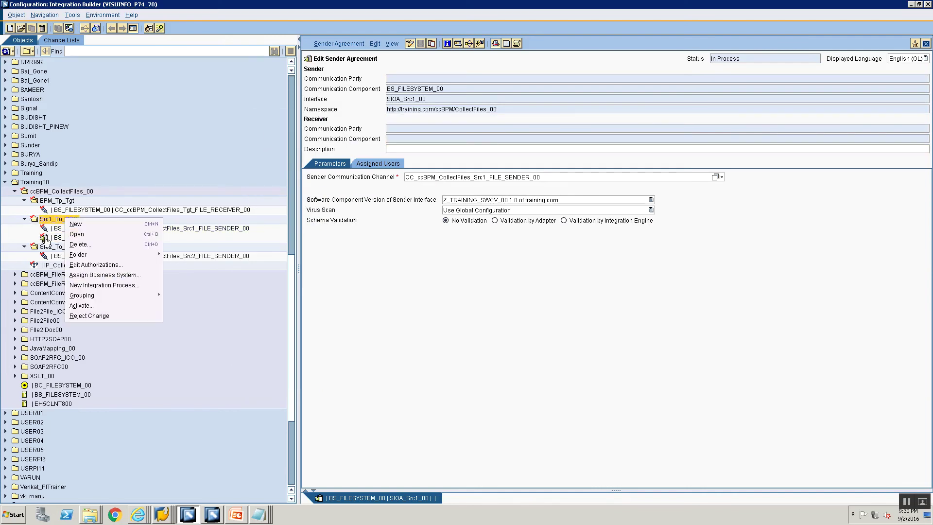
# Create a receiver determination in Src1_To_BPM based on the SIOA_Src1_00 sender agreement, keeping its component, interface and namespace
pyautogui.click(45, 239)
pyautogui.rightClick(52, 239)
pyautogui.click(59, 245)
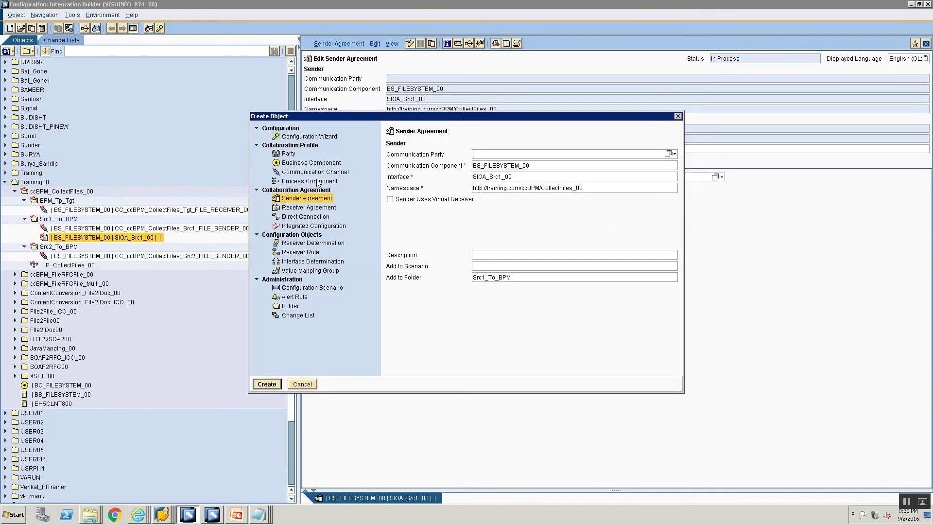
pyautogui.click(301, 243)
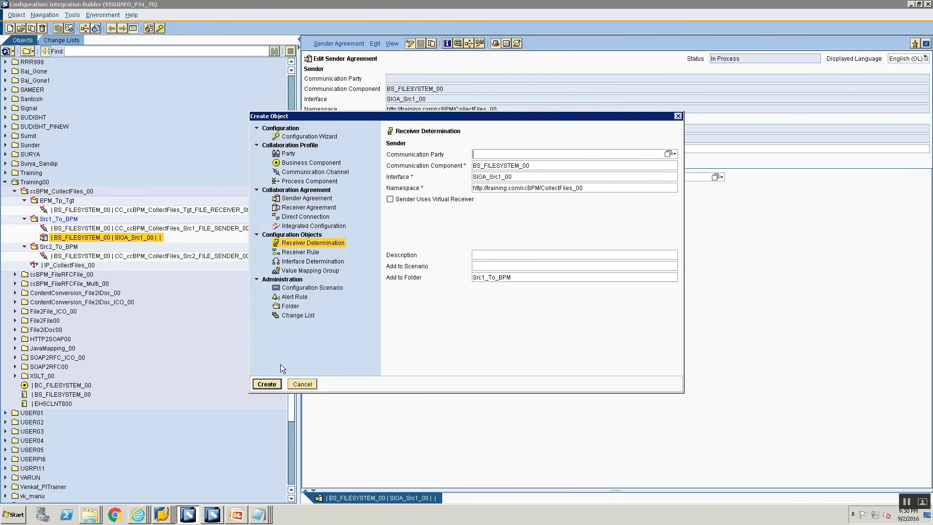
pyautogui.click(266, 384)
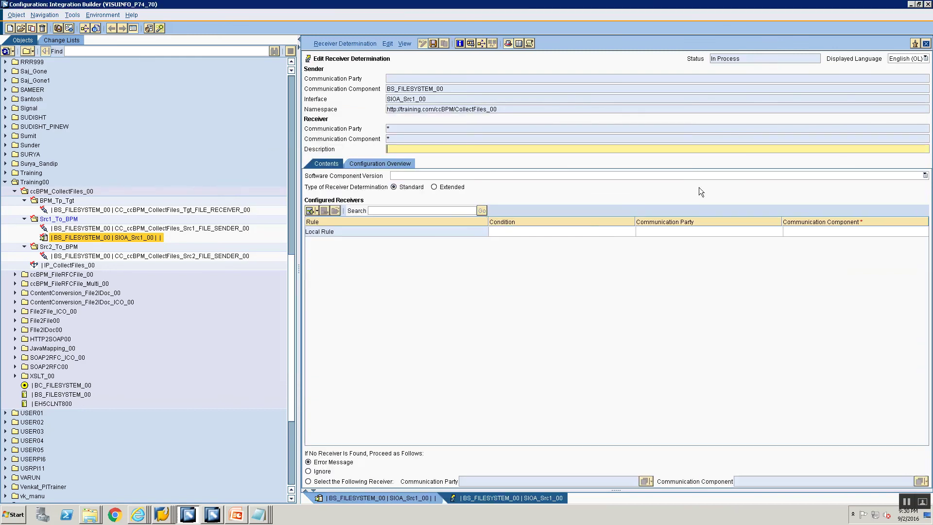
pyautogui.click(862, 232)
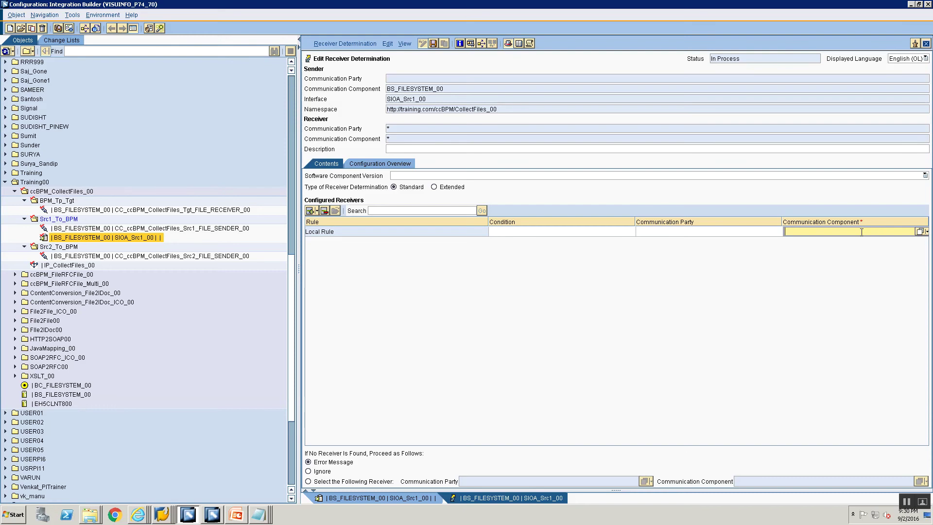
pyautogui.click(919, 231)
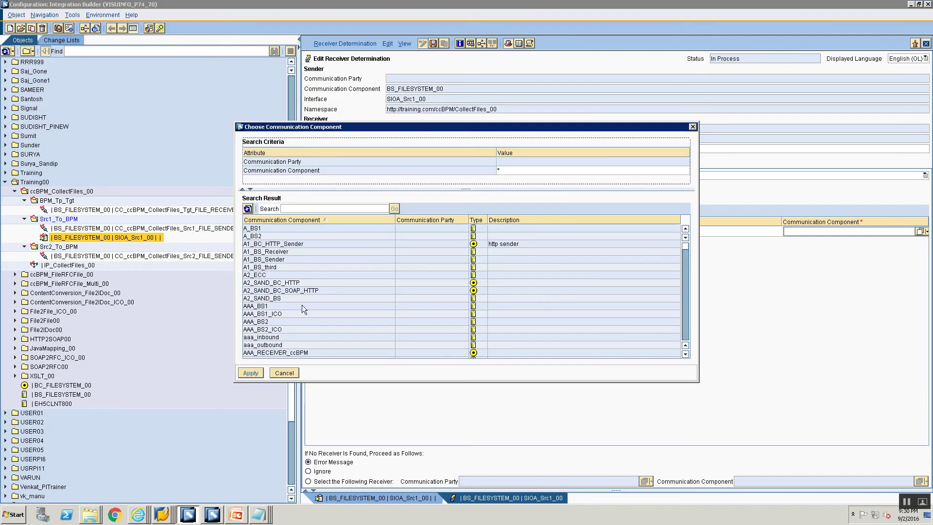
pyautogui.scroll(-10, 302, 304)
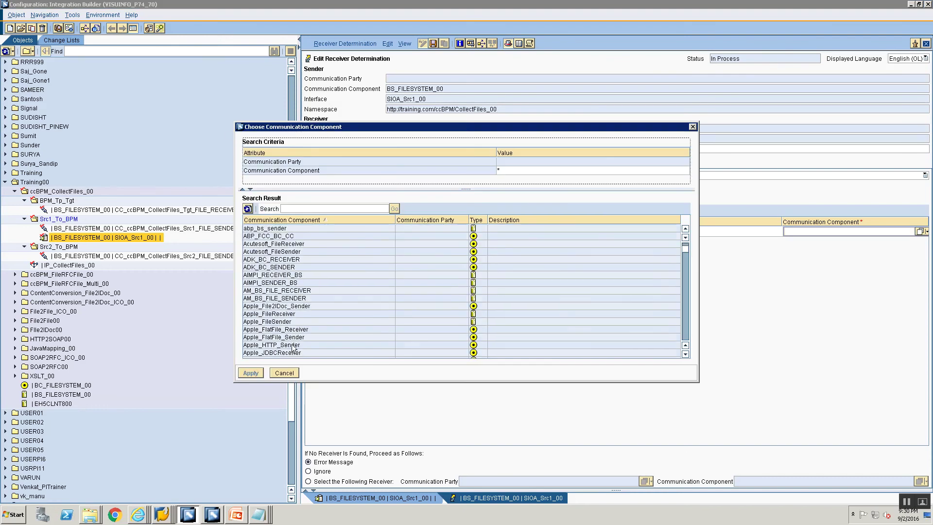
pyautogui.click(284, 373)
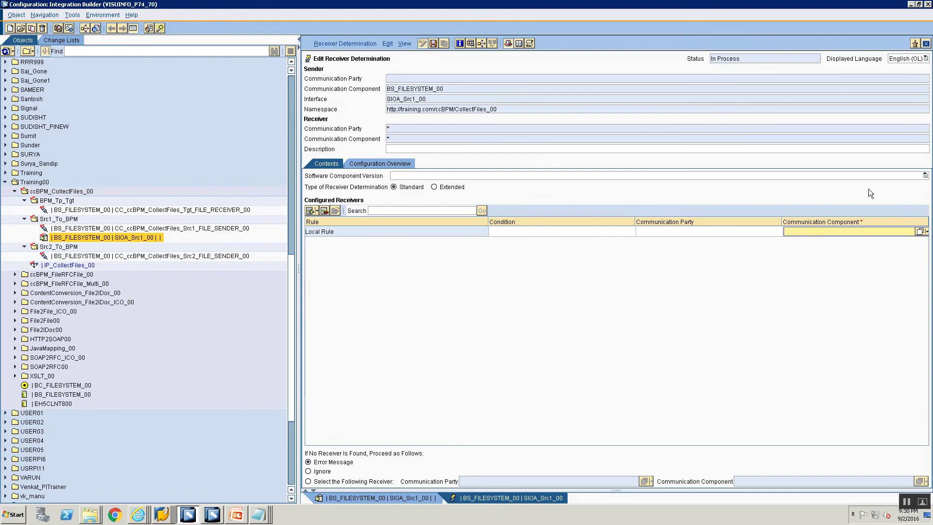
# Set the configured receiver's communication component to IP_CollectFiles_00, then save the receiver determination and display its configuration overview
pyautogui.write('IP_CollectFiles_00')
pyautogui.click(370, 165)
# Create a specific interface determination for the SIOA_Src1_00 connection under receiver IP_CollectFiles_00
pyautogui.click(311, 207)
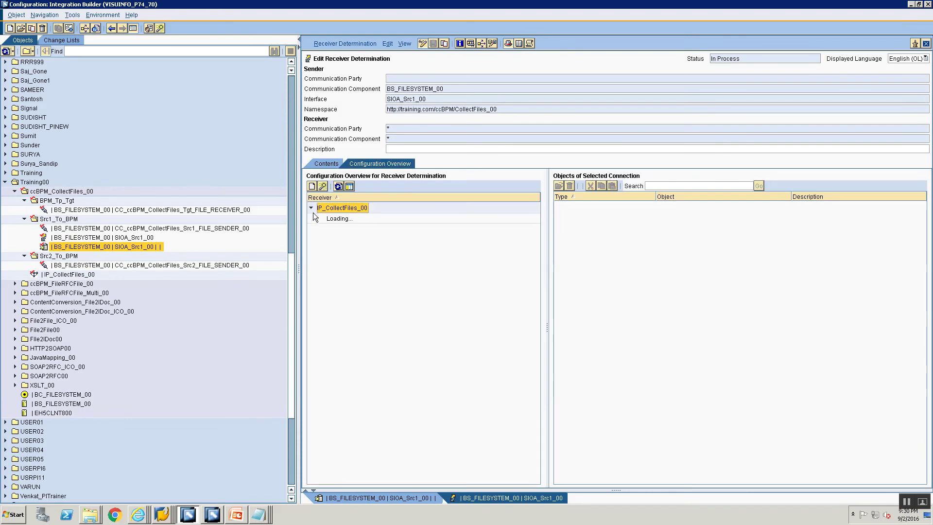
pyautogui.click(328, 219)
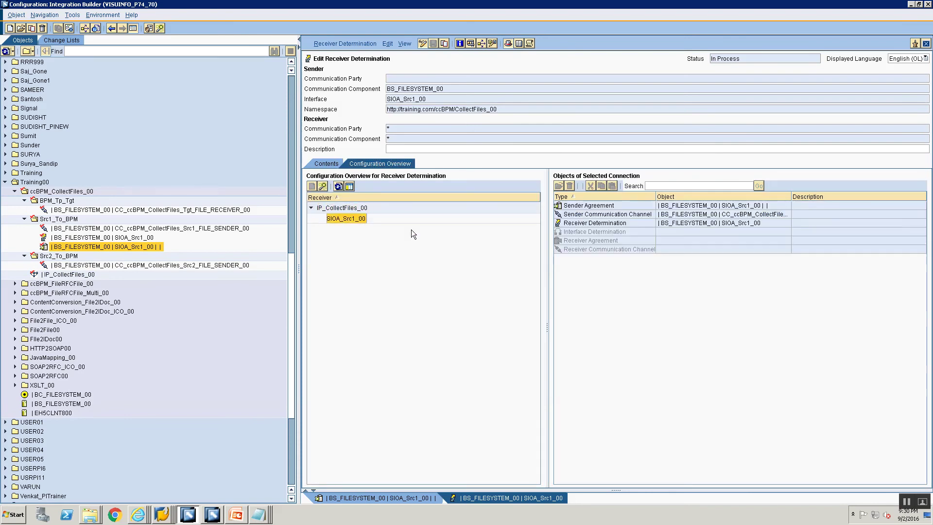
pyautogui.rightClick(593, 232)
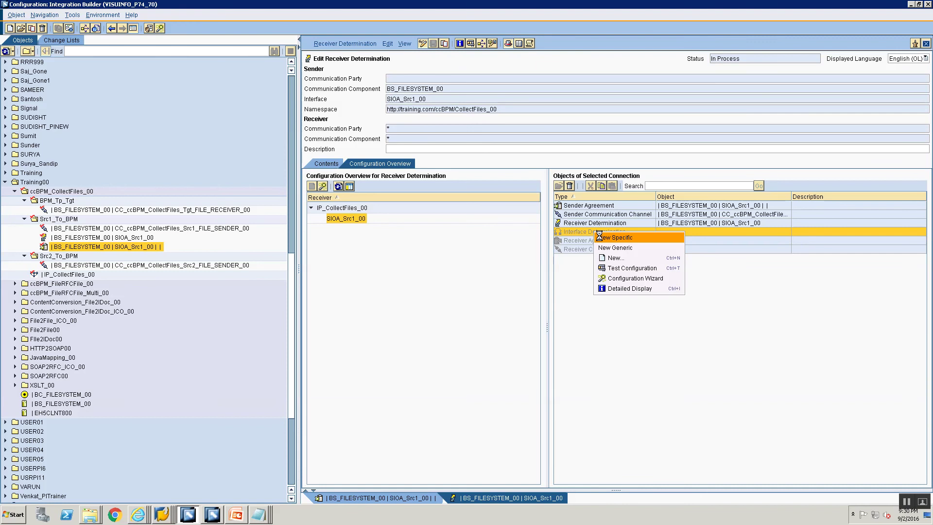
pyautogui.click(600, 237)
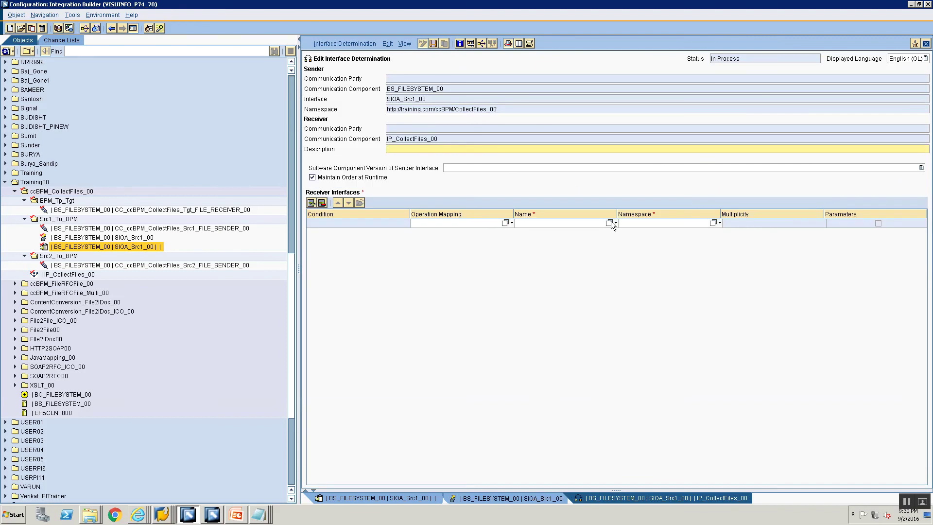
# Set the interface determination's receiver interface to SIAA_Src1_00 of the CollectFiles_00 namespace
pyautogui.click(609, 224)
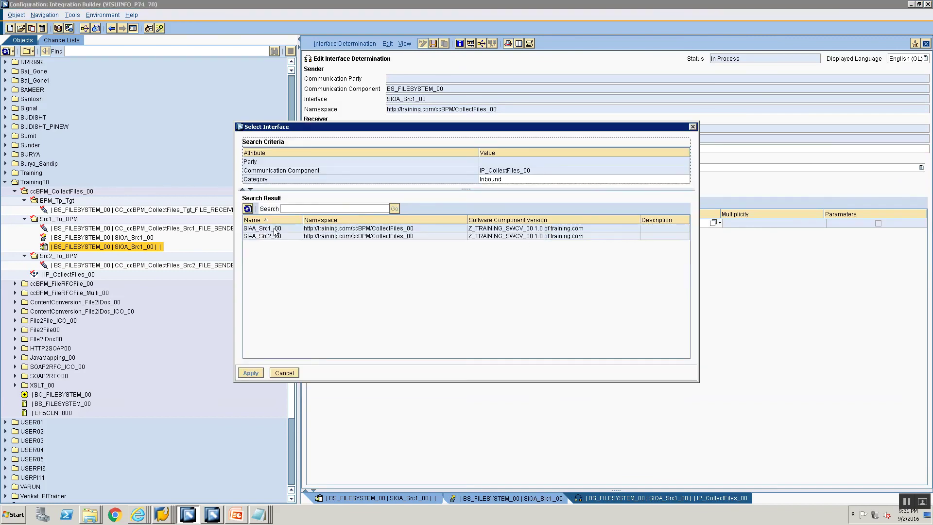
pyautogui.click(274, 229)
pyautogui.click(250, 373)
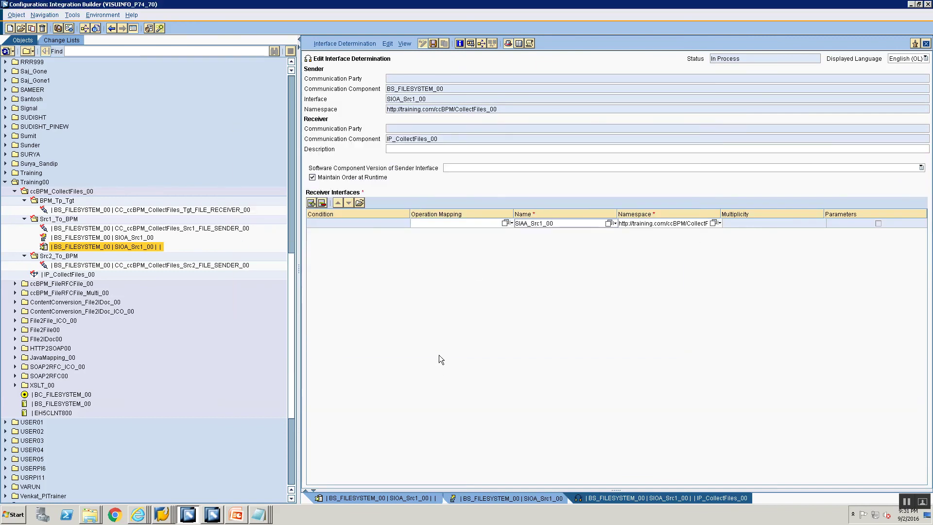
# Close the open SIOA_Src1_00 objects and start a sender agreement in Src2_To_BPM with communication component BS_FILESYSTEM_00
pyautogui.click(926, 44)
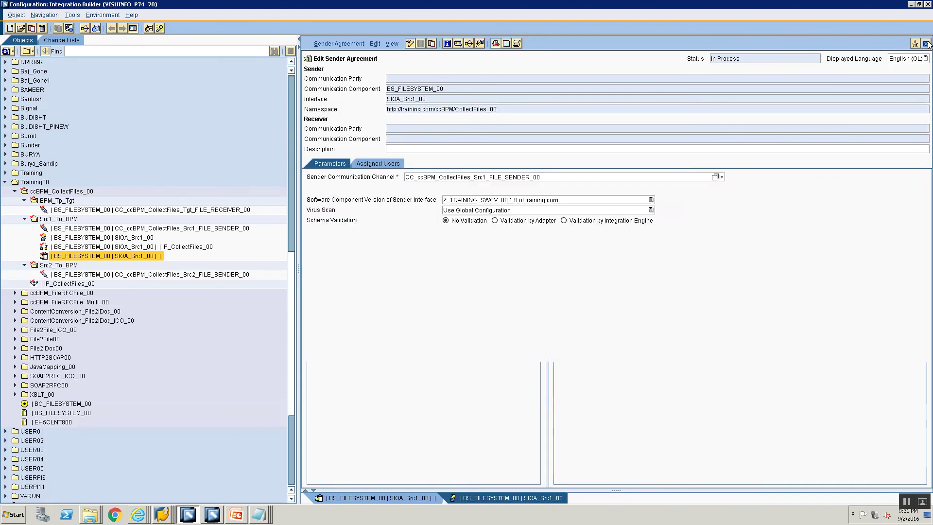
pyautogui.click(927, 43)
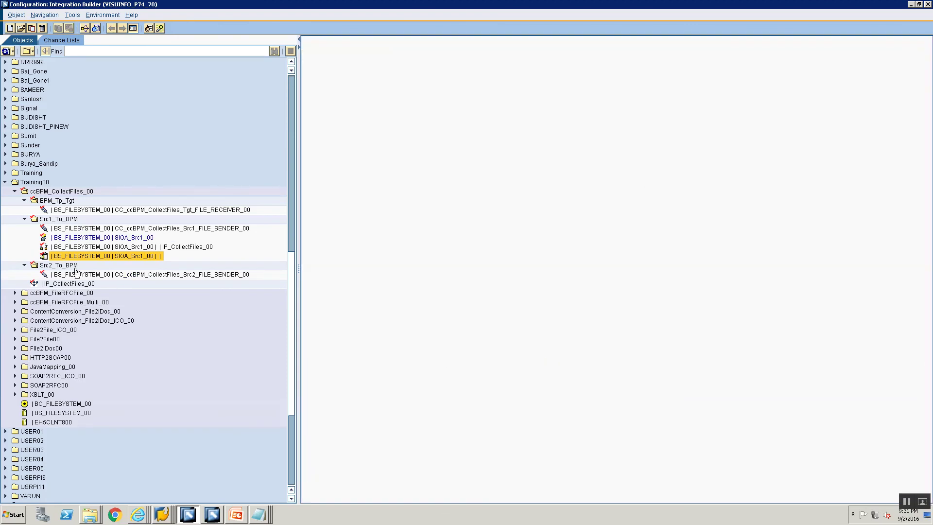
pyautogui.click(50, 268)
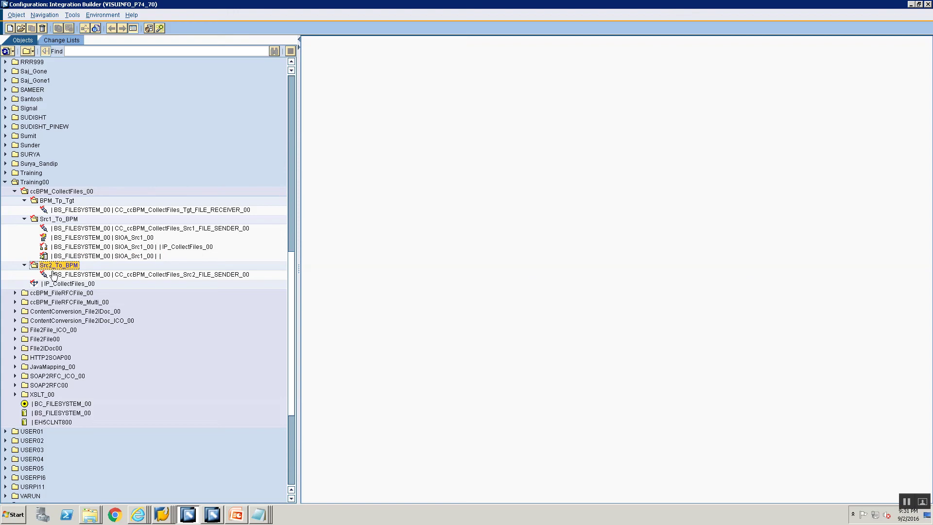
pyautogui.rightClick(55, 269)
pyautogui.click(65, 271)
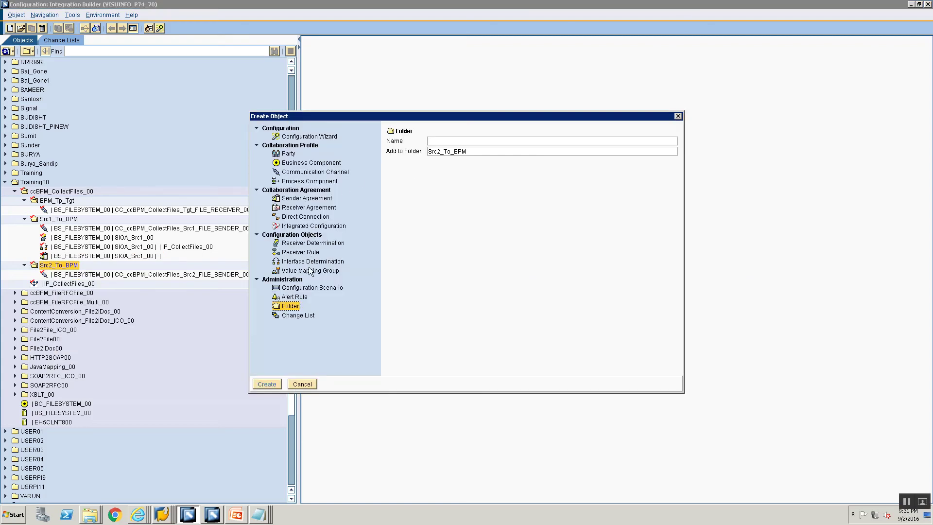
pyautogui.click(307, 198)
pyautogui.click(476, 167)
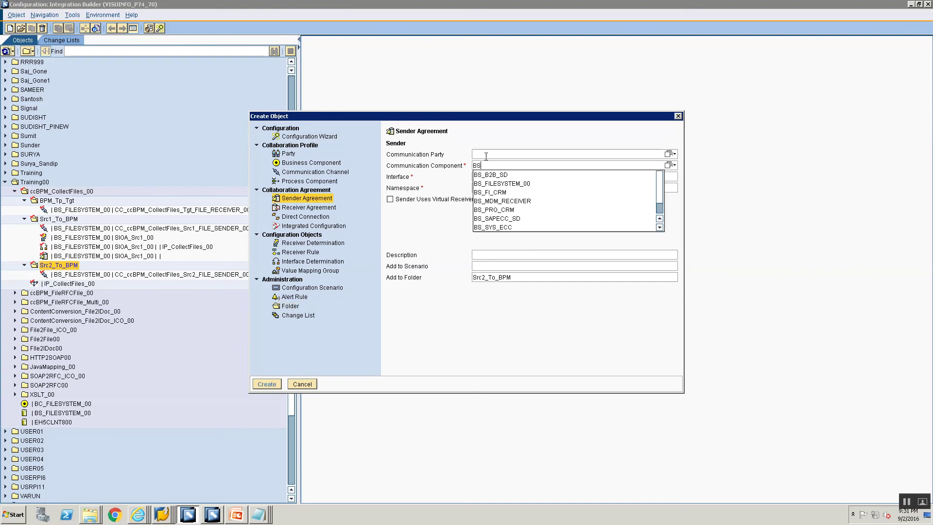
pyautogui.press('Down')
pyautogui.press('Down')
pyautogui.press('Down')
pyautogui.press('Up')
pyautogui.press('Return')
pyautogui.press('Tab')
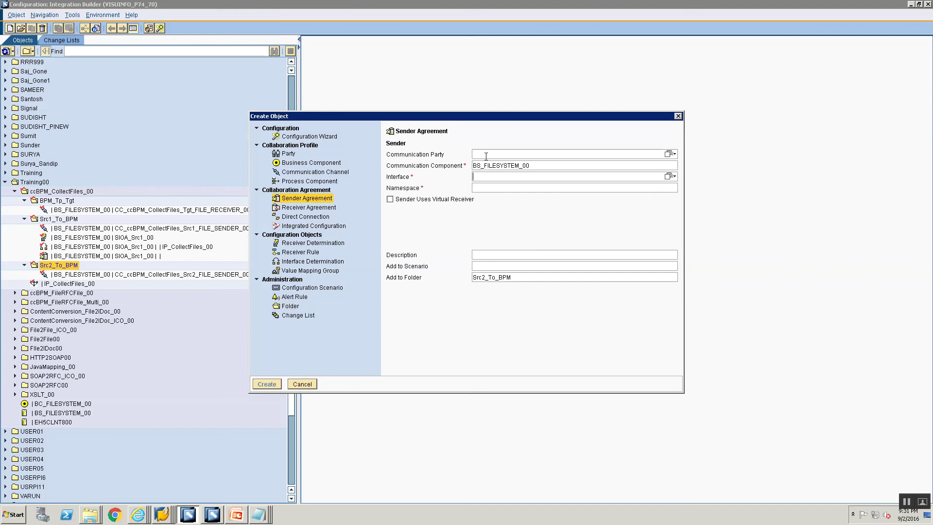
# Set the sender agreement's interface to SIOA_Src2_00 of the CollectFiles_00 namespace and create the agreement
pyautogui.write('SIO')
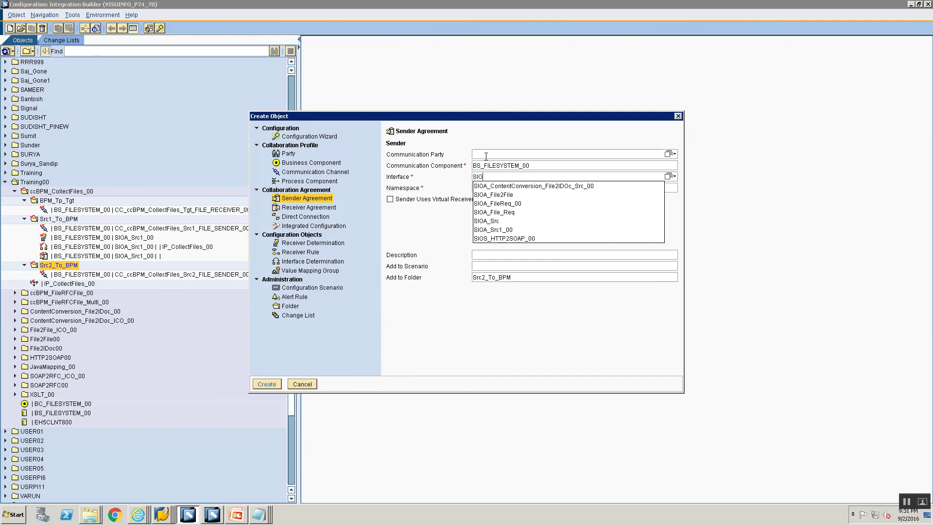
pyautogui.press('BackSpace')
pyautogui.press('BackSpace')
pyautogui.press('BackSpace')
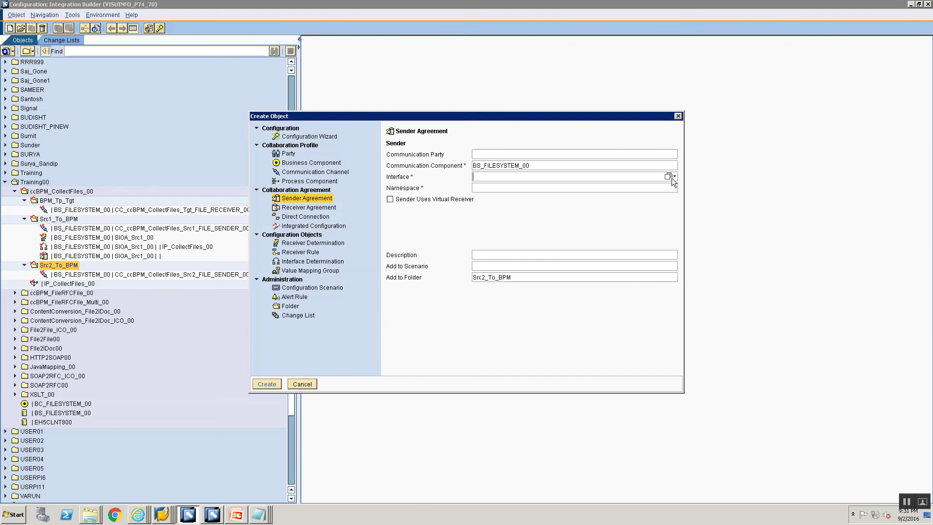
pyautogui.click(670, 176)
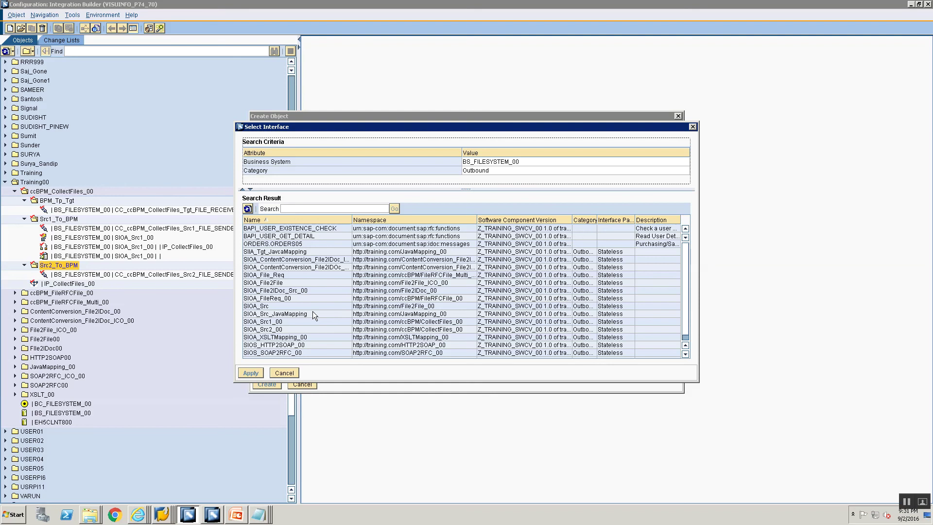
pyautogui.click(297, 322)
pyautogui.click(291, 330)
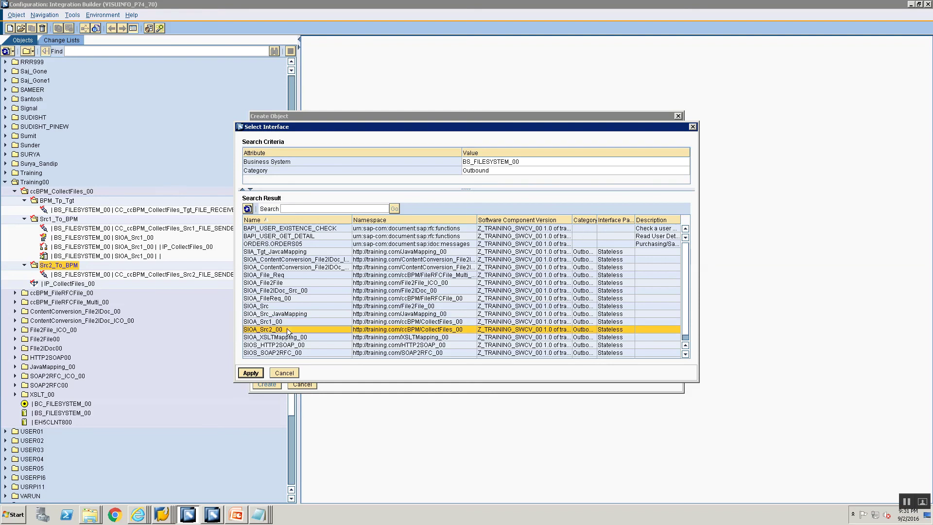
pyautogui.click(256, 372)
pyautogui.click(266, 384)
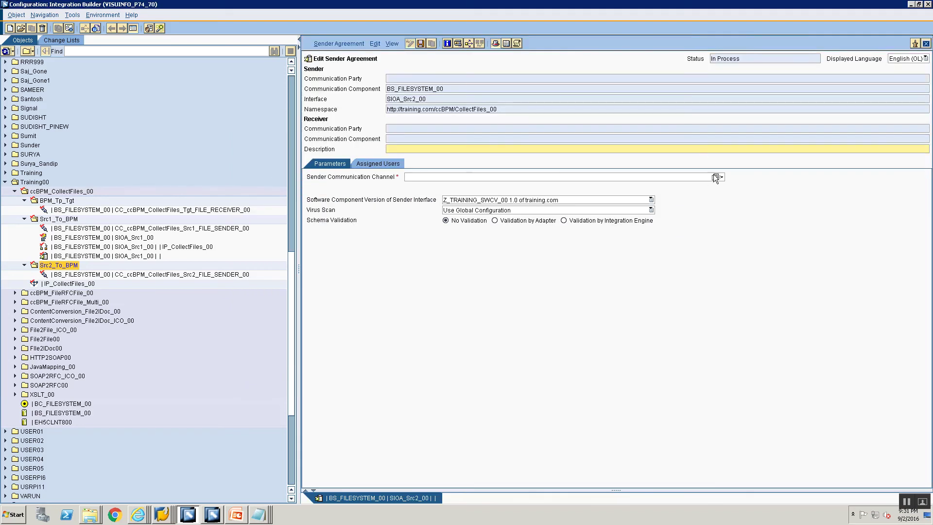
# Assign sender channel CC_ccBPM_CollectFiles_Src2_FILE_SENDER_00 to the SIOA_Src2_00 sender agreement, then save and close the agreement
pyautogui.click(715, 178)
pyautogui.click(536, 247)
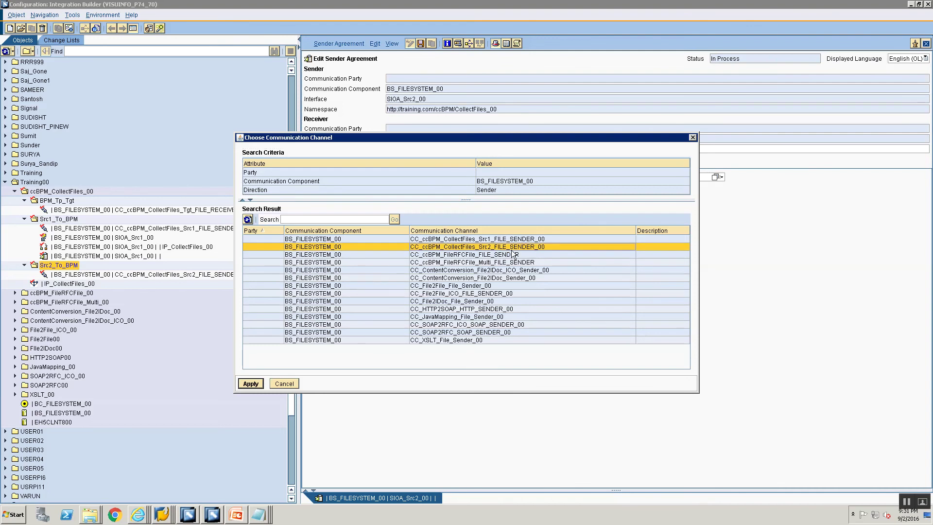
pyautogui.click(252, 383)
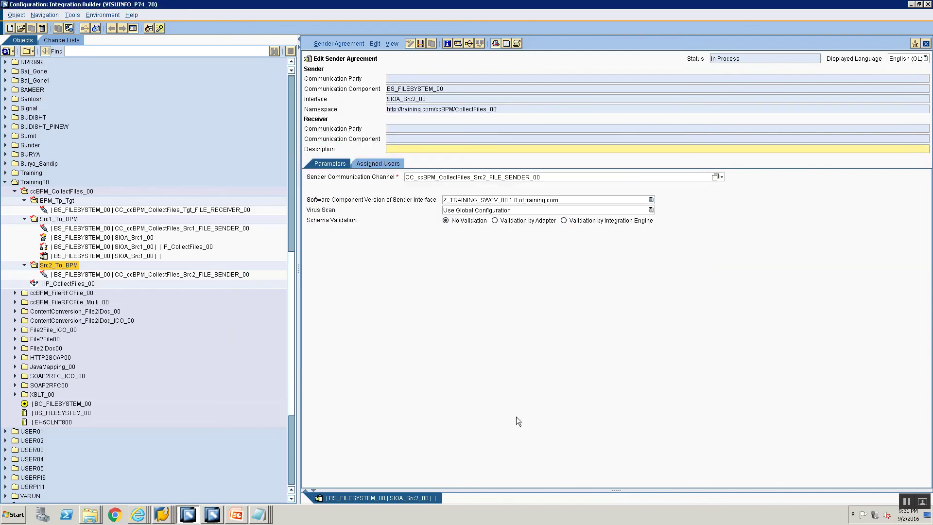
pyautogui.click(927, 44)
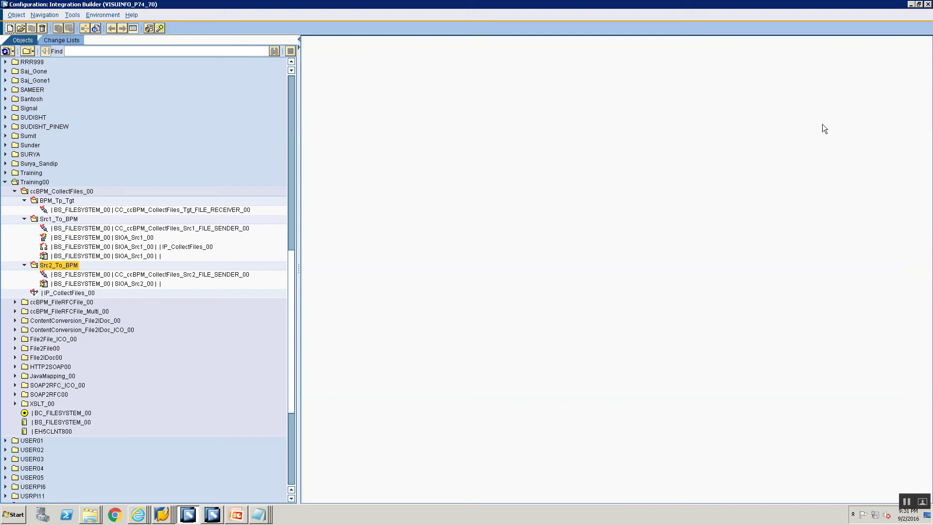
# Create a receiver determination in Src2_To_BPM based on the SIOA_Src2_00 sender agreement, keeping its component, interface and namespace
pyautogui.rightClick(100, 284)
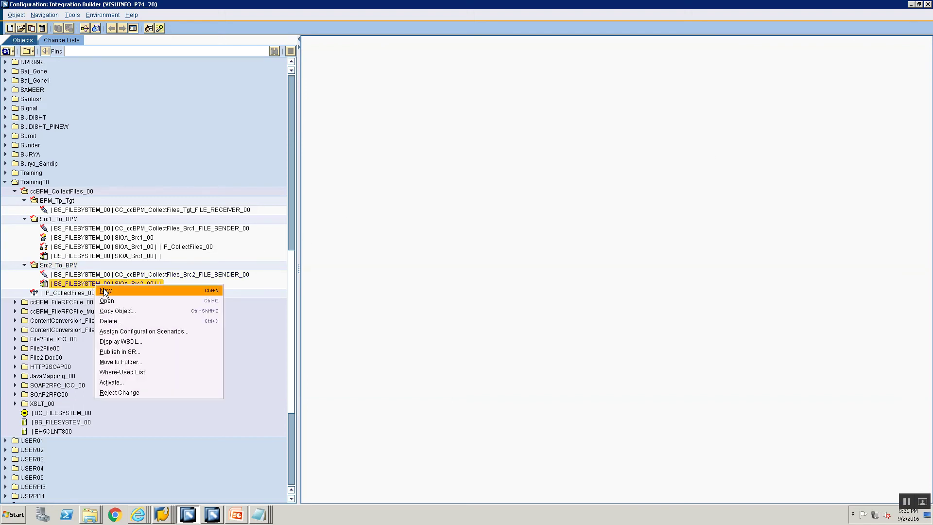
pyautogui.click(104, 290)
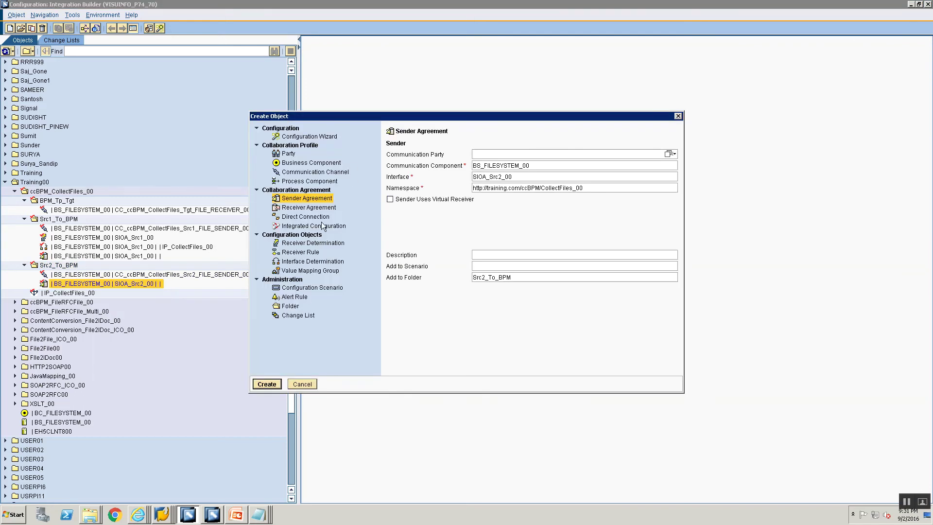
pyautogui.click(305, 243)
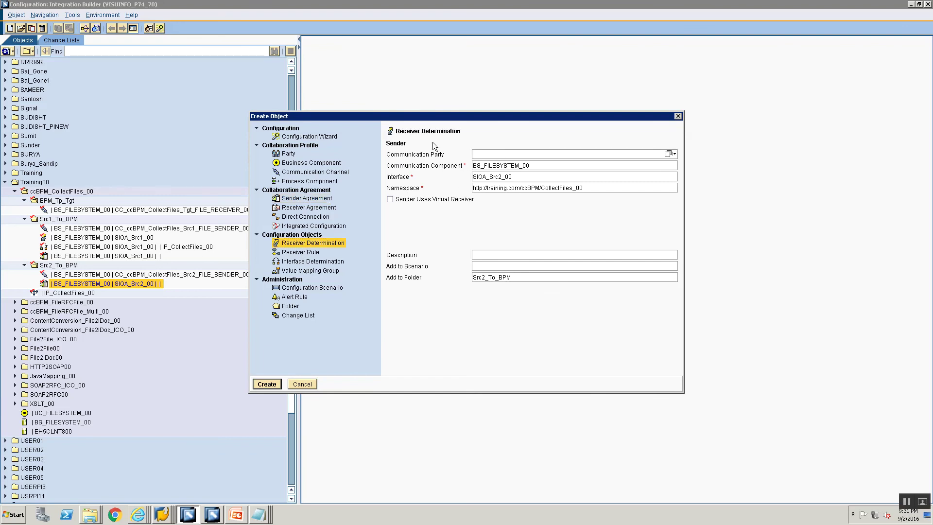
pyautogui.click(263, 385)
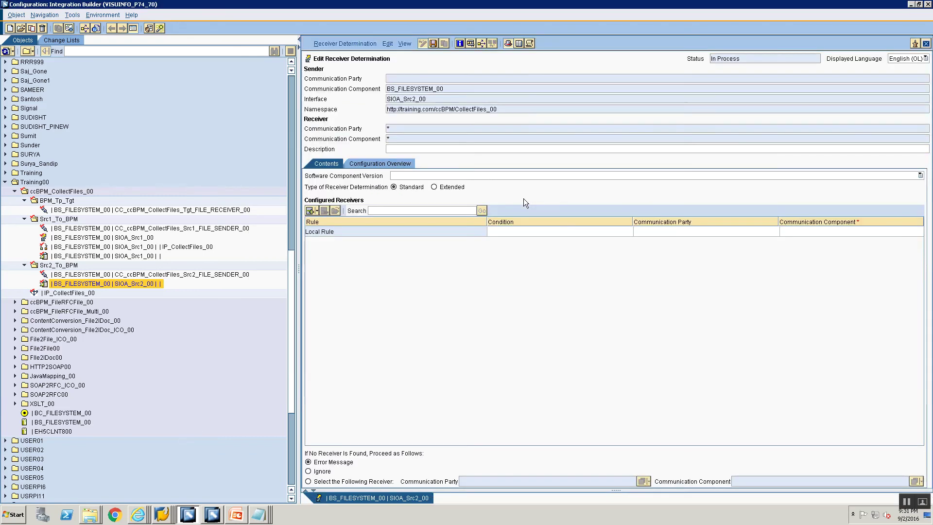
# Set the communication component of the SIOA_Src2_00 receiver determination's configured receiver to IP_CollectFiles_00 and save
pyautogui.click(861, 232)
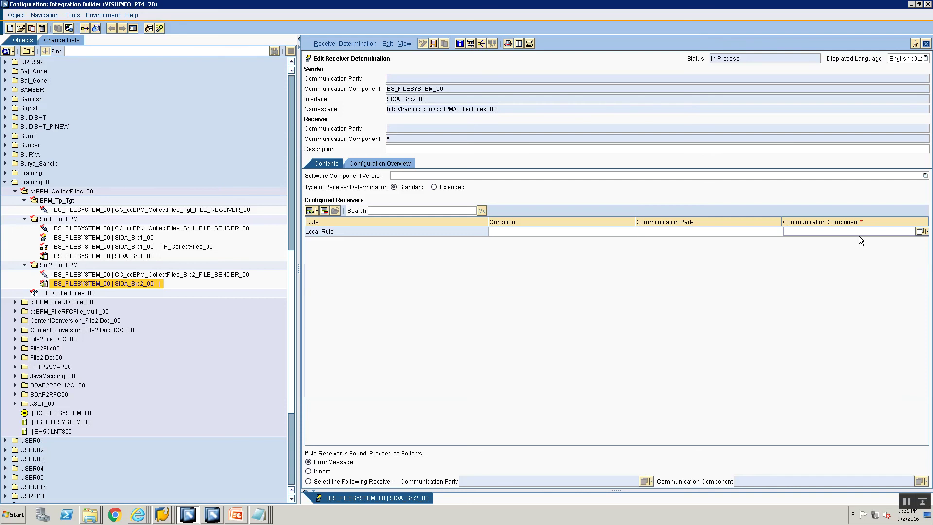
pyautogui.click(858, 231)
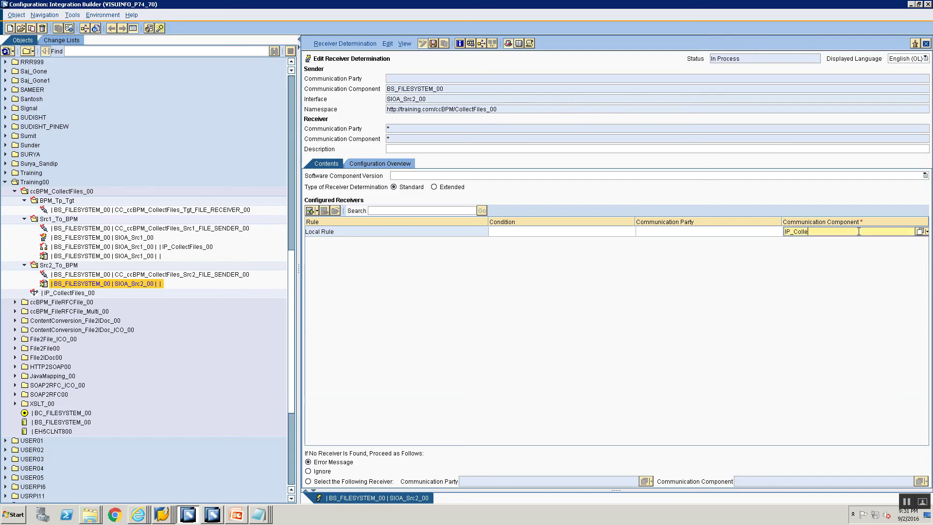
pyautogui.write('IP_CollectFiles_00')
pyautogui.press('Return')
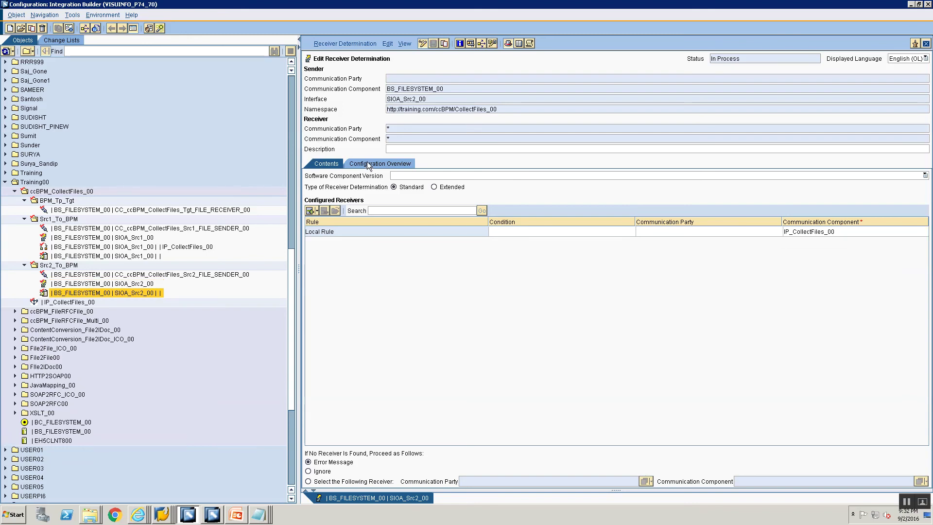
# From the configuration overview, create a specific interface determination for the SIOA_Src2_00 connection under receiver IP_CollectFiles_00
pyautogui.click(369, 165)
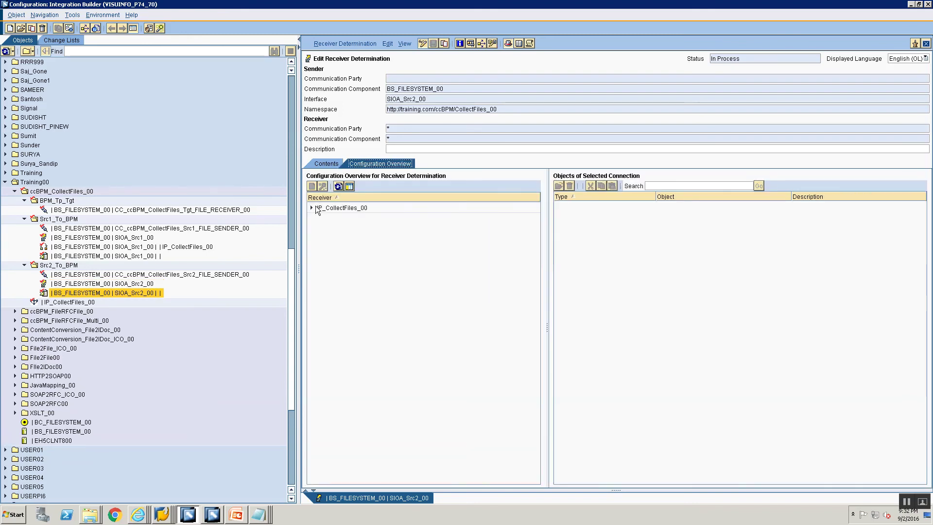
pyautogui.click(311, 208)
pyautogui.click(334, 218)
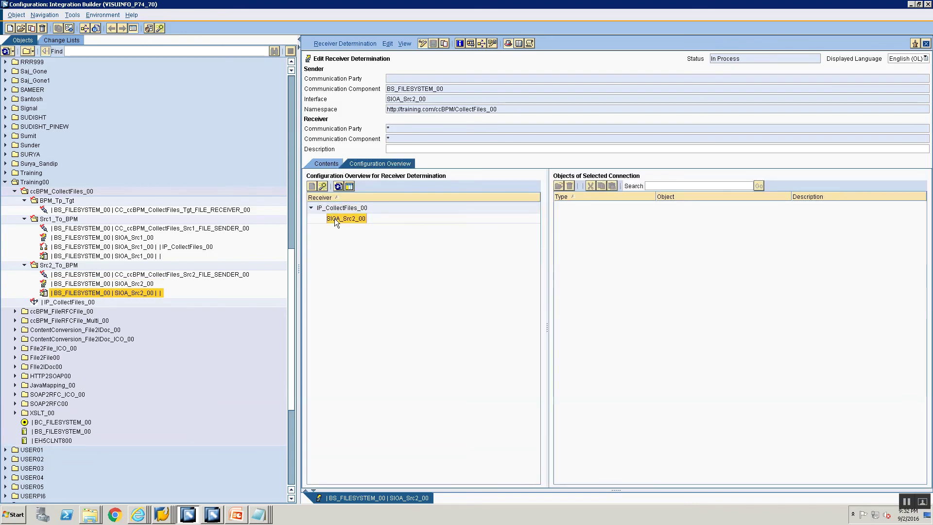
pyautogui.rightClick(600, 233)
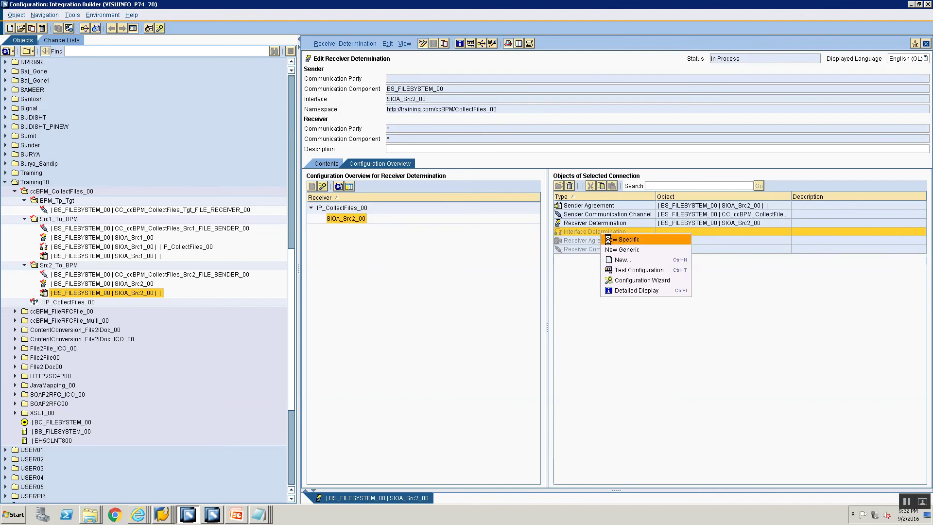
pyautogui.click(608, 238)
# Set the interface determination's receiver interface to SIAA_Src2_00 of the CollectFiles_00 namespace and save it
pyautogui.click(610, 220)
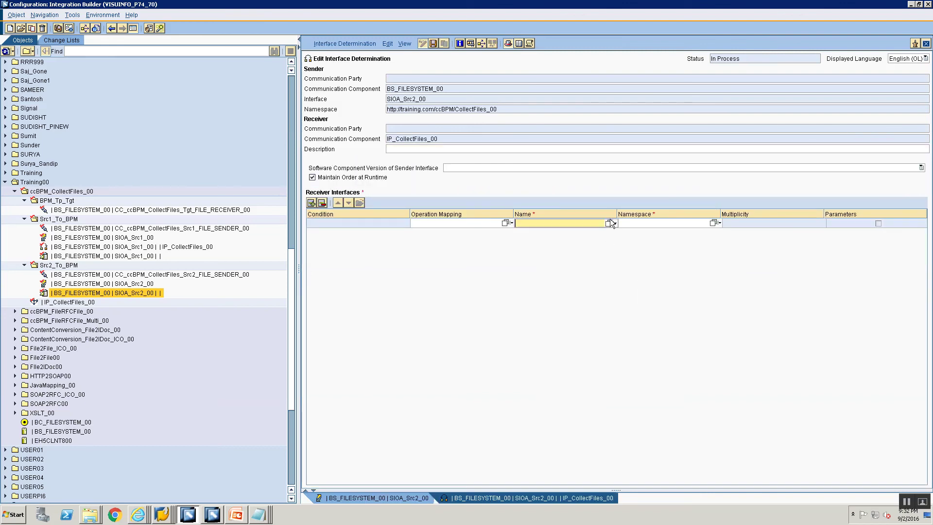
pyautogui.click(608, 223)
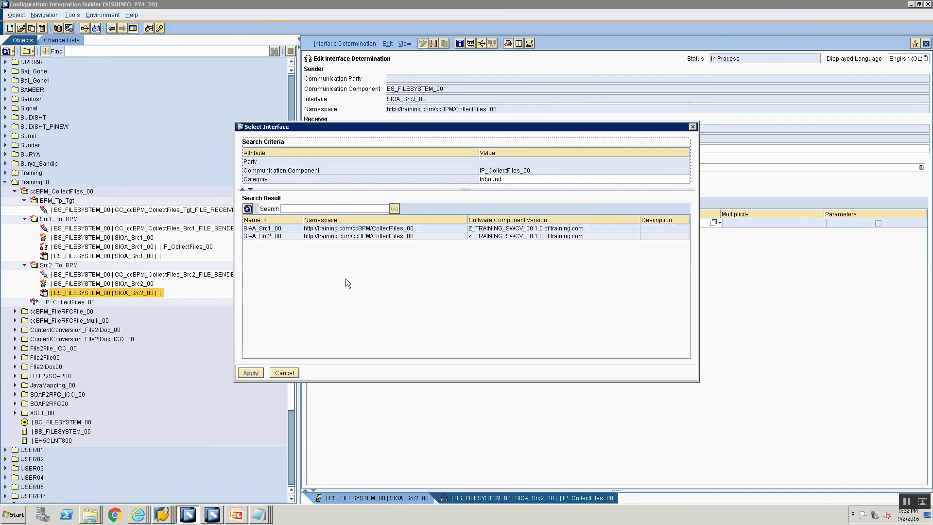
pyautogui.click(282, 236)
pyautogui.click(251, 373)
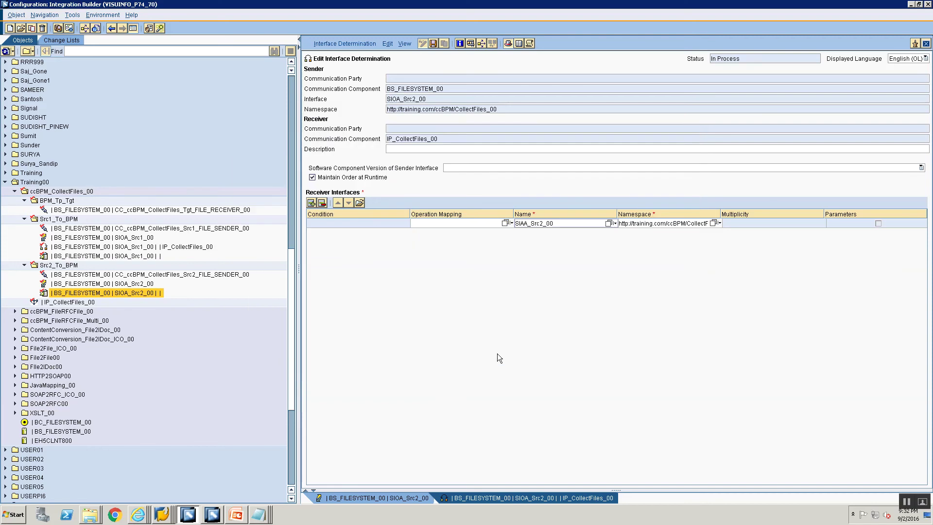
pyautogui.hotkey('ctrl', 's')
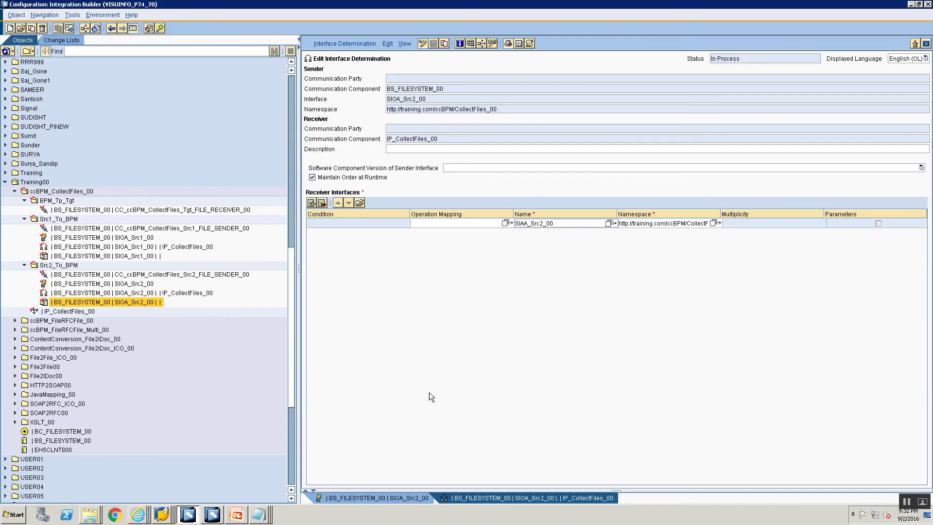
# Start a receiver determination in the BPM_Tp_Tgt folder with IP_CollectFiles_00 as the sender communication component
pyautogui.click(63, 211)
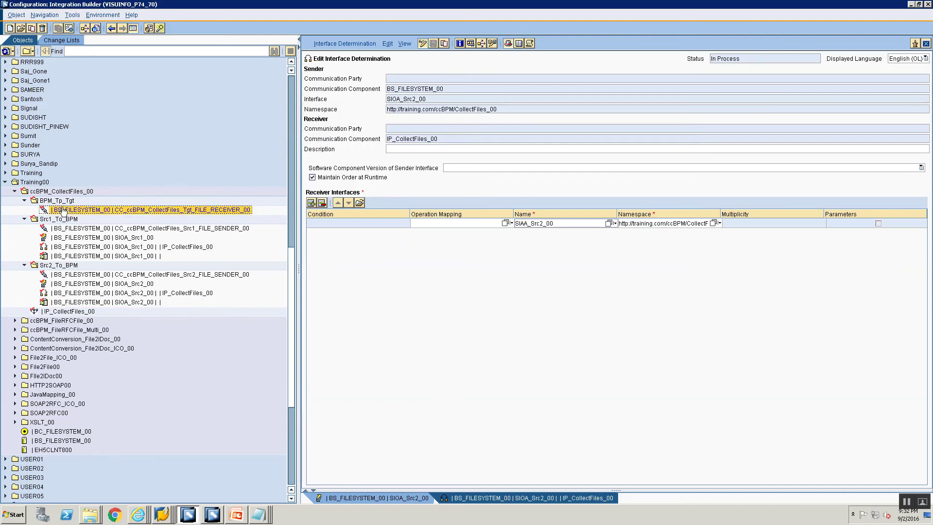
pyautogui.rightClick(64, 211)
pyautogui.click(71, 214)
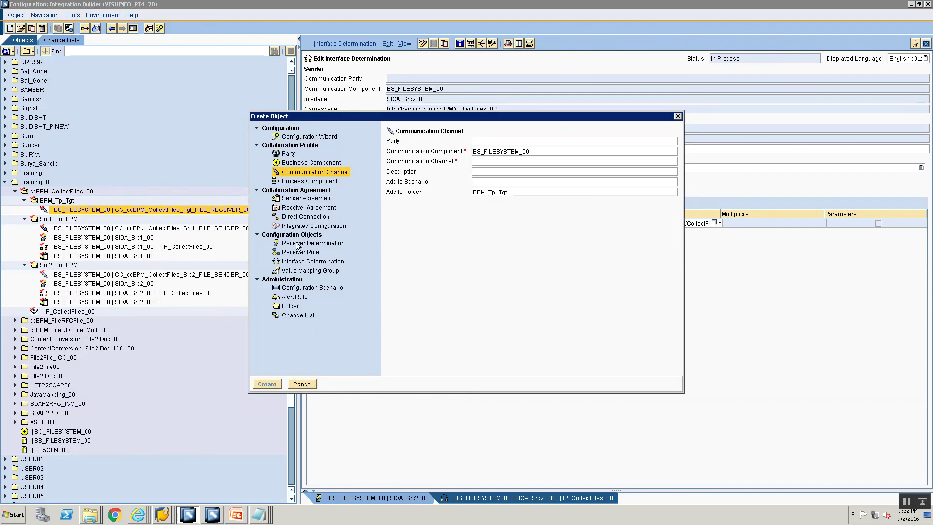
pyautogui.click(313, 243)
pyautogui.hotkey('shift', 'Home')
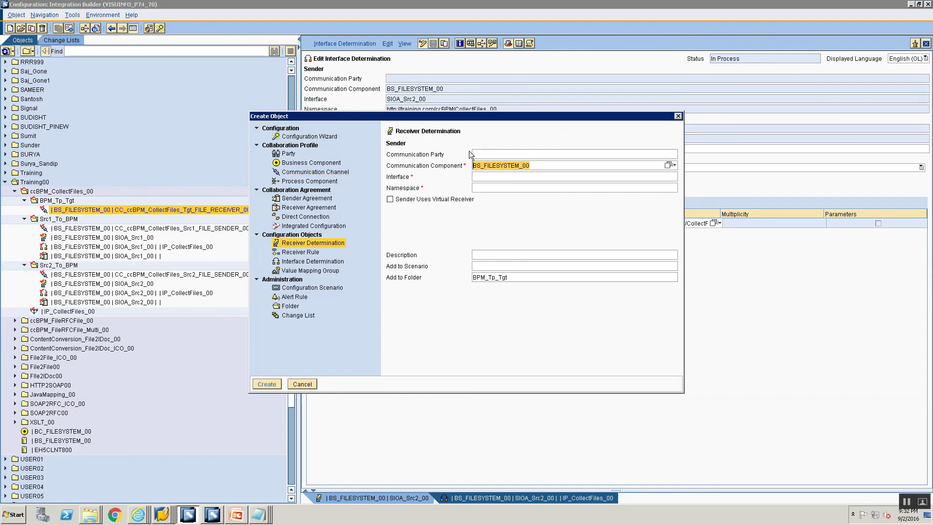
pyautogui.write('IP')
pyautogui.press('Down')
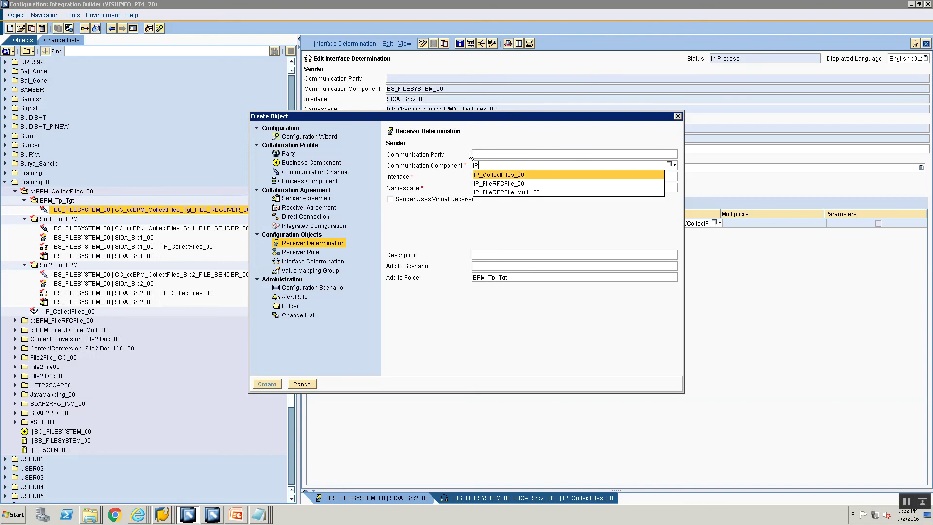
pyautogui.press('Return')
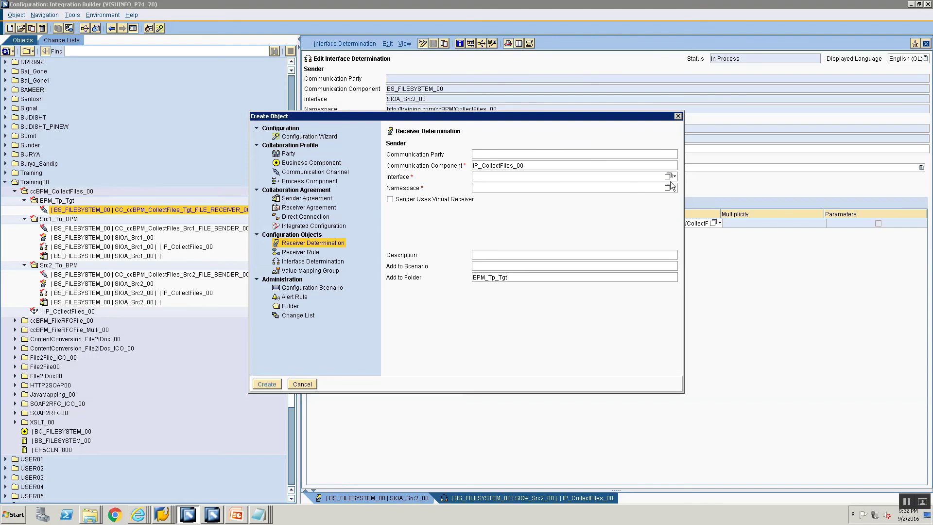
# Set the new receiver determination's sender interface to SIAA_Tgt_00 of the CollectFiles_00 namespace
pyautogui.click(671, 176)
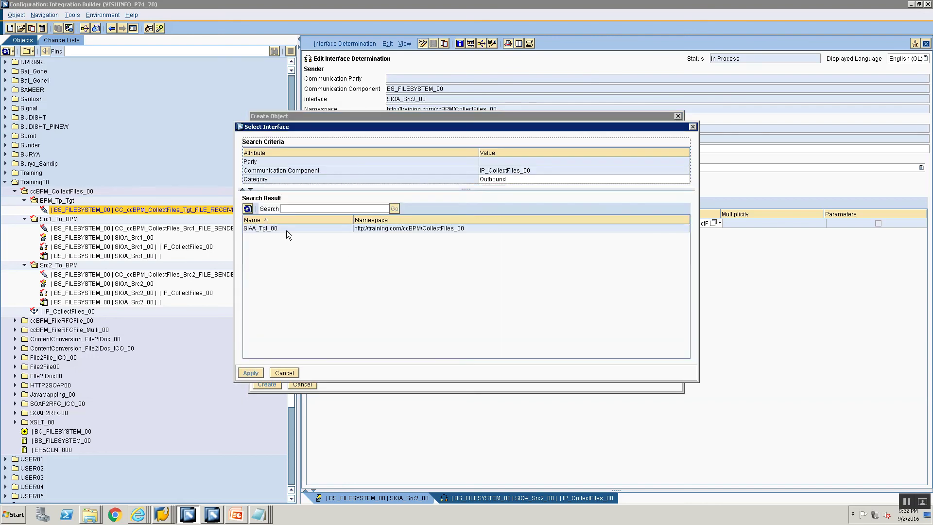
pyautogui.click(287, 231)
pyautogui.click(250, 372)
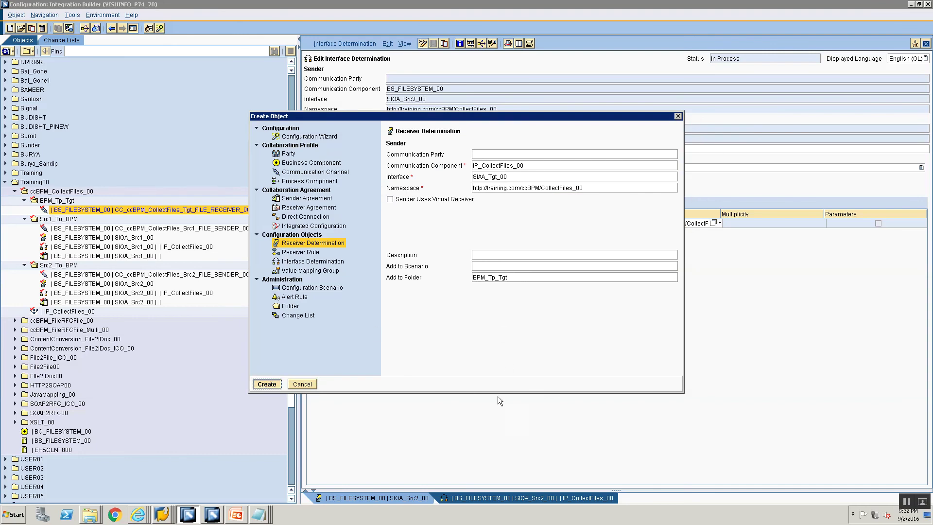
# Create the receiver determination for SIAA_Tgt_00 and save it with BS_FILESYSTEM_00 as the configured receiver component
pyautogui.press('Return')
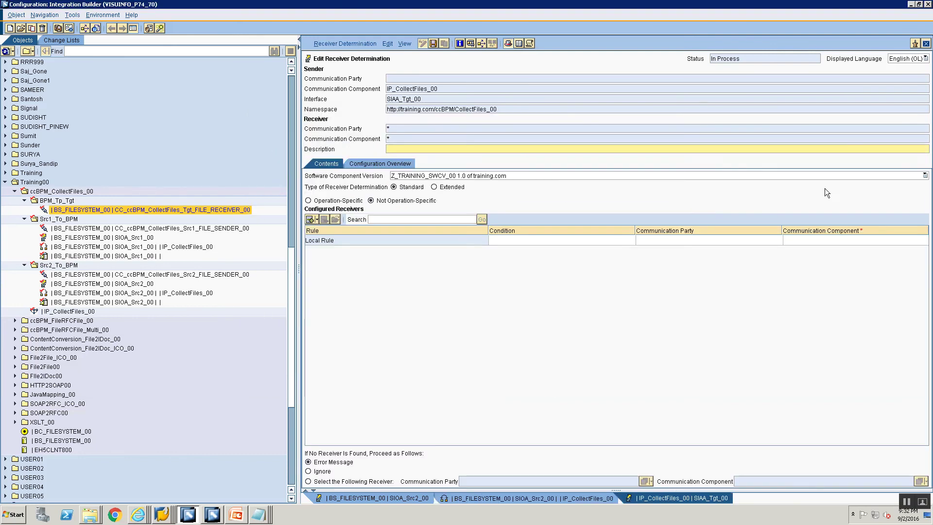
pyautogui.click(810, 239)
pyautogui.write('BS_FILESYSTEM_00')
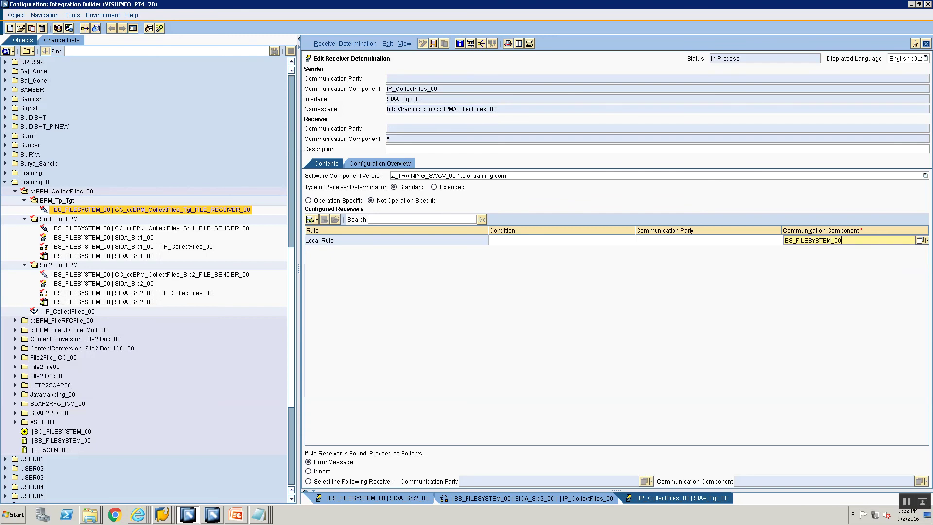
pyautogui.press('Return')
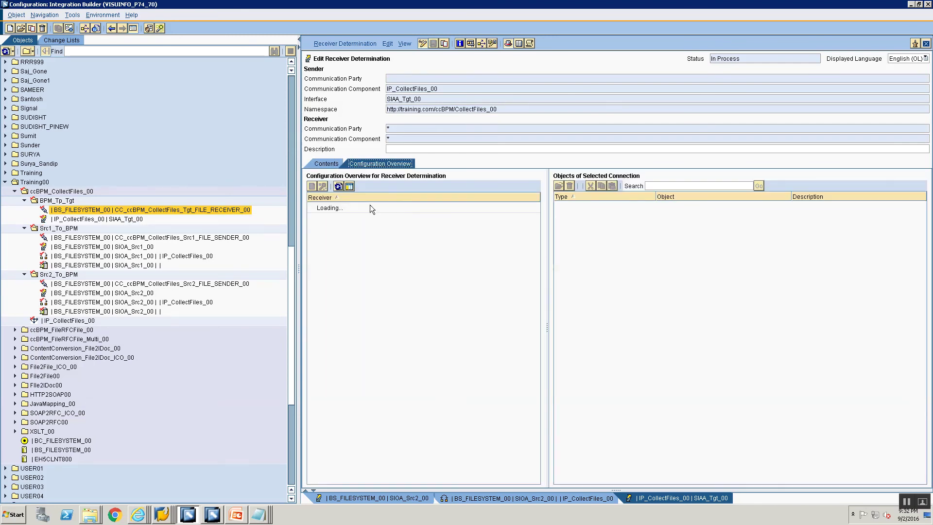
# From the configuration overview, create a specific interface determination for the SIAA_Tgt_00 connection under receiver BS_FILESYSTEM_00
pyautogui.click(311, 208)
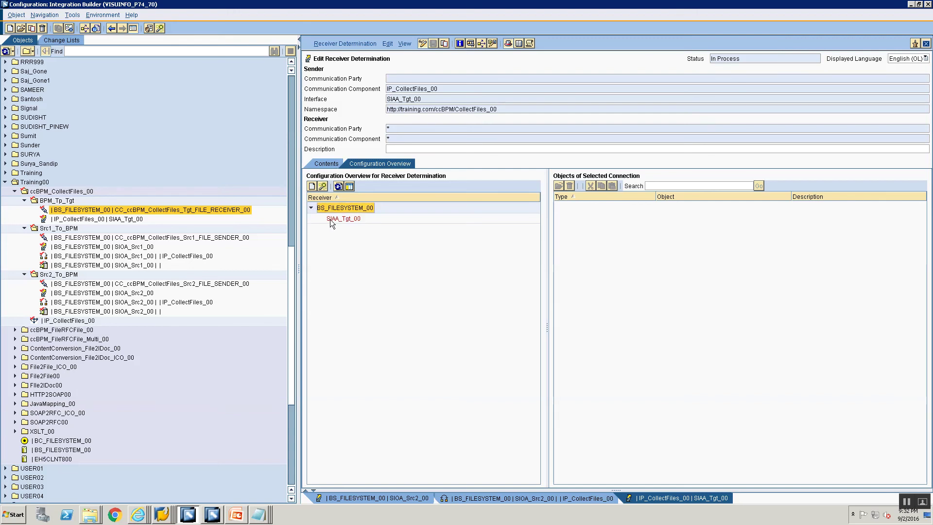
pyautogui.click(331, 220)
pyautogui.rightClick(569, 230)
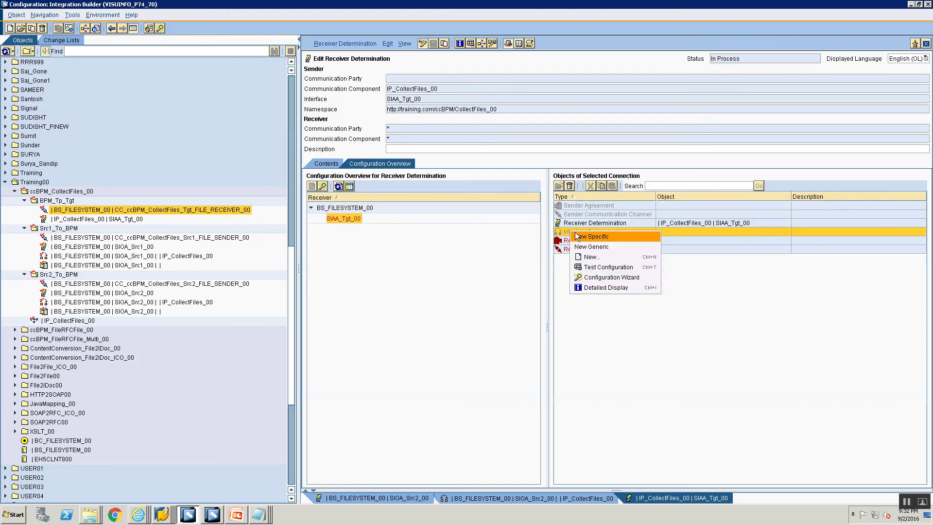
pyautogui.click(574, 238)
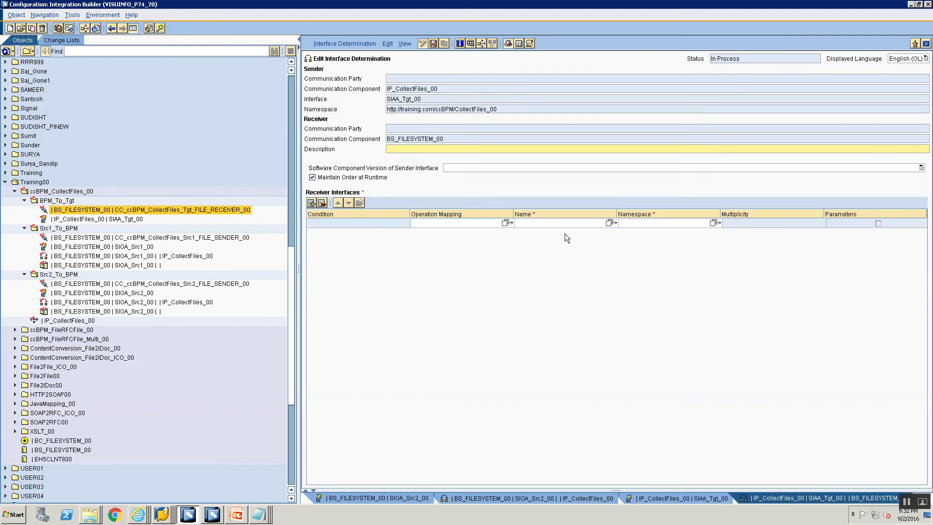
# Set the interface determination's receiver interface to SIIA_Tgt_00 of the ccBPM/CollectFiles_00 namespace, then save and close it
pyautogui.click(608, 223)
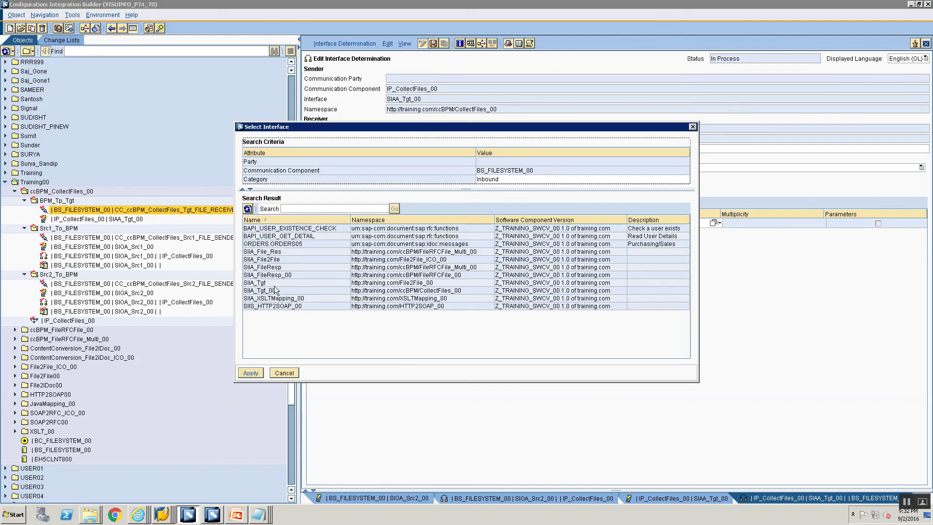
pyautogui.click(274, 283)
pyautogui.click(277, 292)
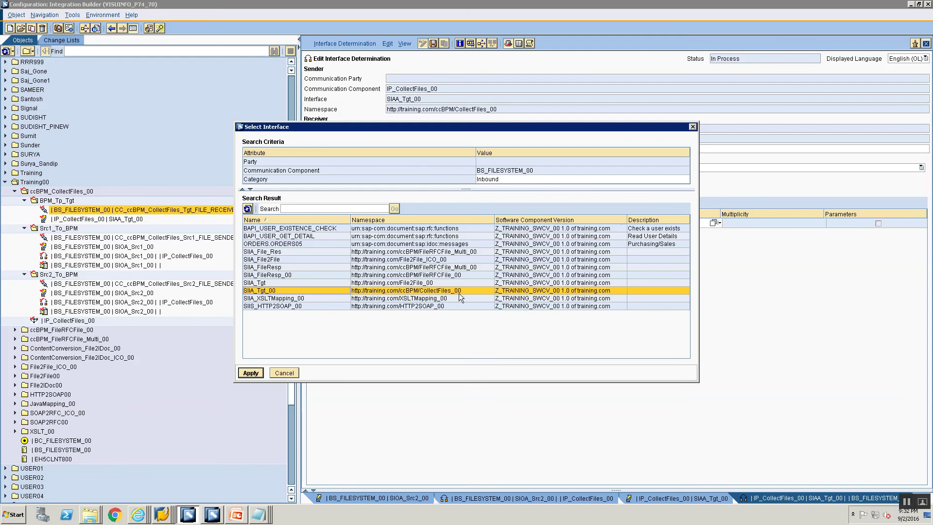
pyautogui.click(250, 373)
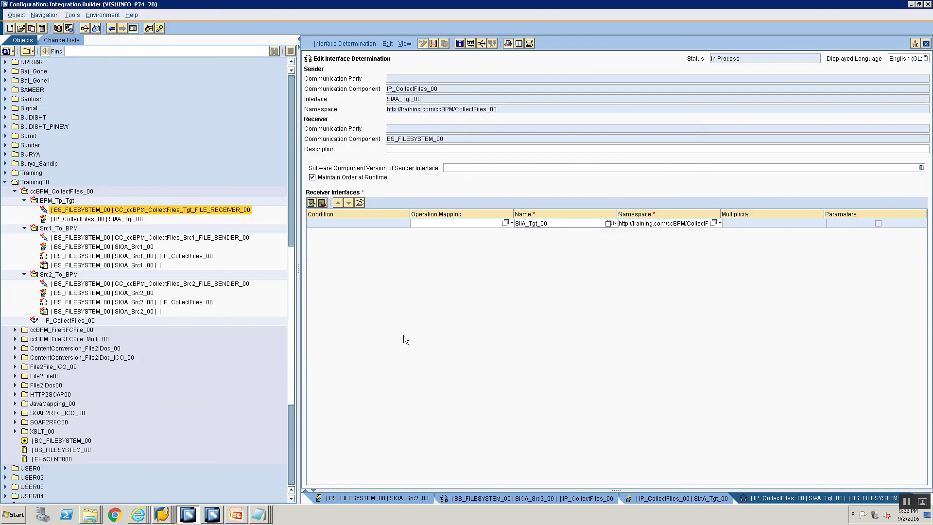
pyautogui.hotkey('ctrl', 's')
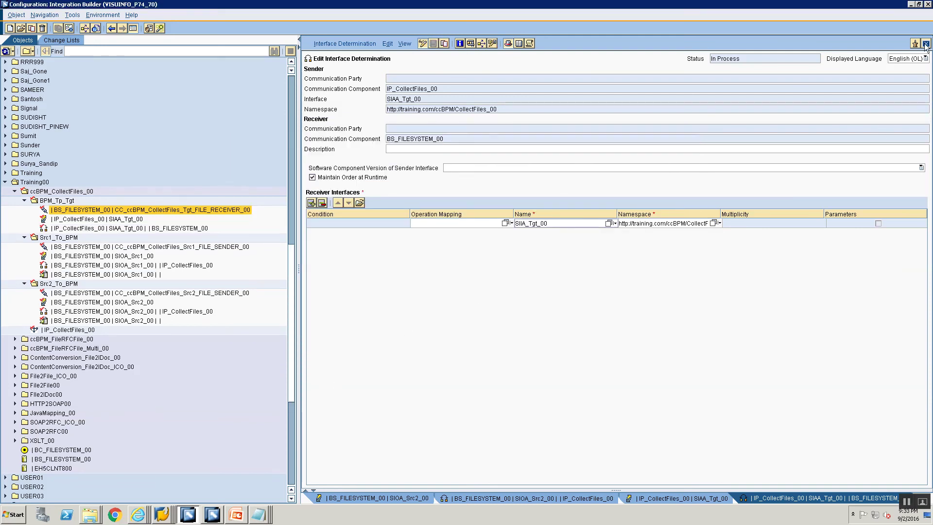
pyautogui.click(927, 44)
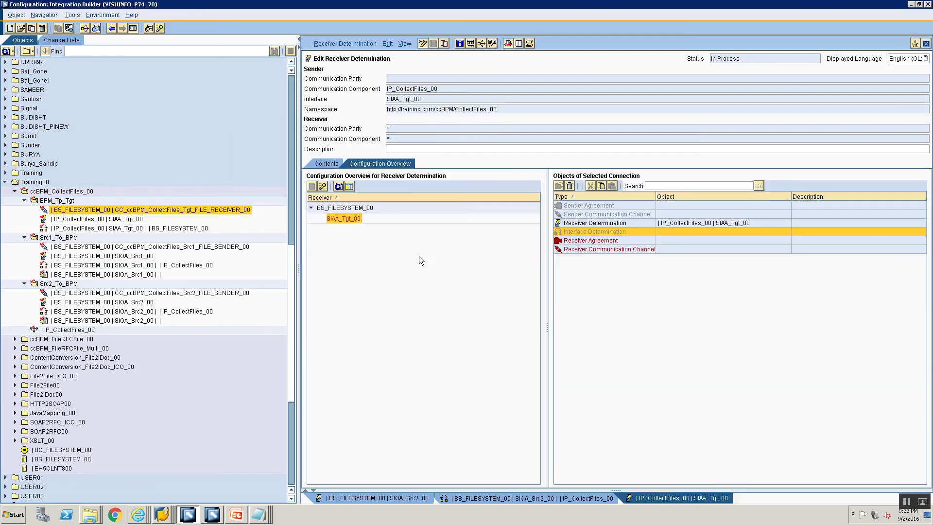
# Refresh the configuration overview and create a specific receiver agreement for the SIIA_Tgt_00 connection under BS_FILESYSTEM_00
pyautogui.click(339, 187)
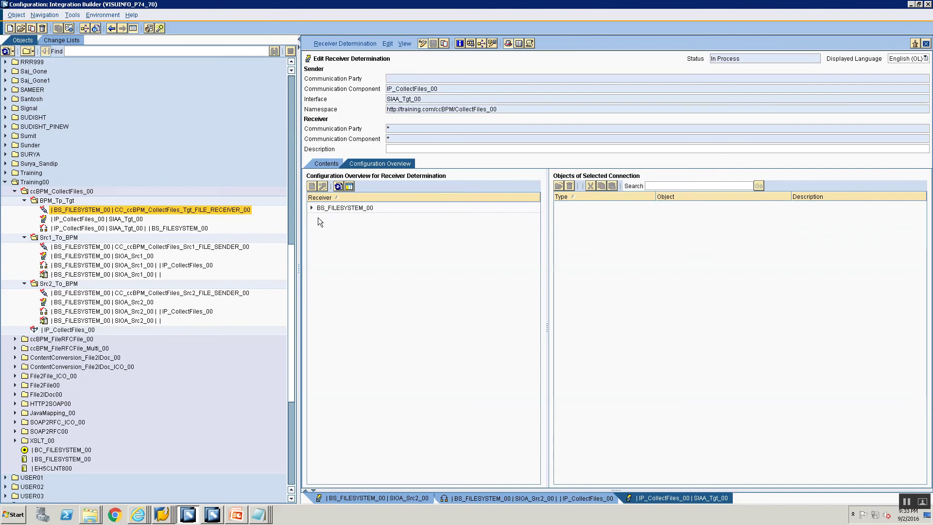
pyautogui.click(311, 208)
pyautogui.click(330, 219)
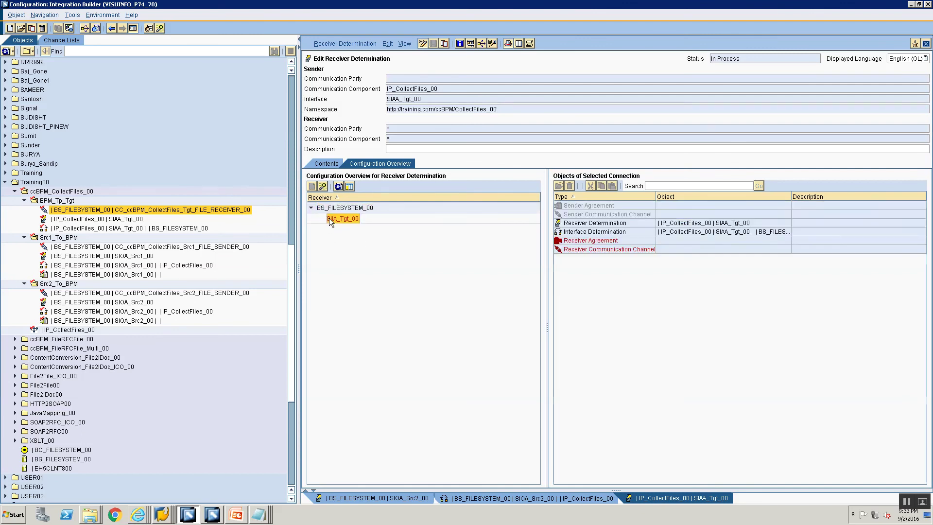
pyautogui.rightClick(613, 242)
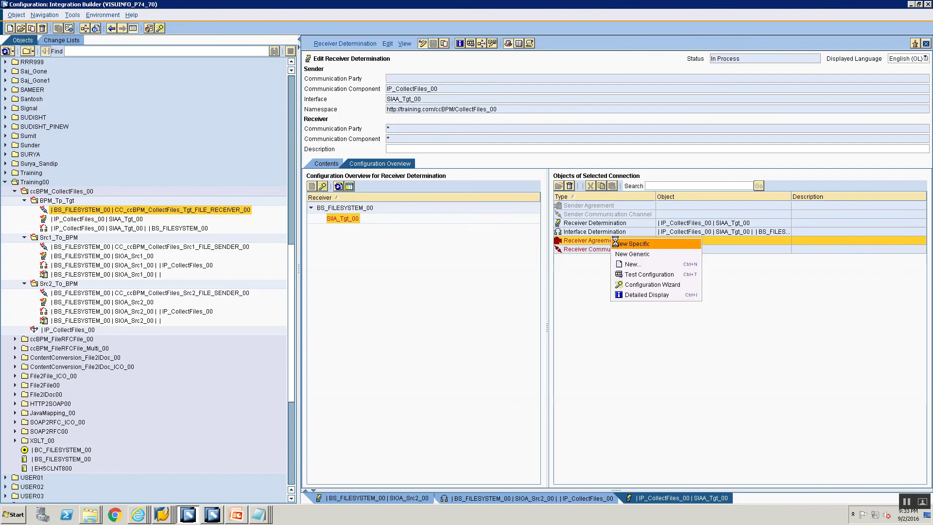
pyautogui.click(615, 244)
# Assign CC_ccBPM_CollectFiles_Tgt_FILE_RECEIVER_00 as the receiver agreement's communication channel and save the agreement
pyautogui.click(718, 167)
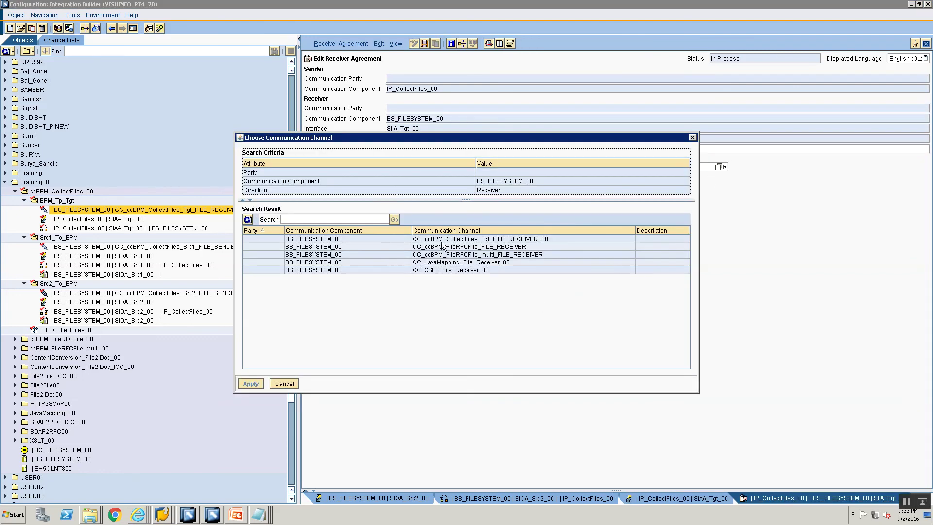
pyautogui.click(443, 240)
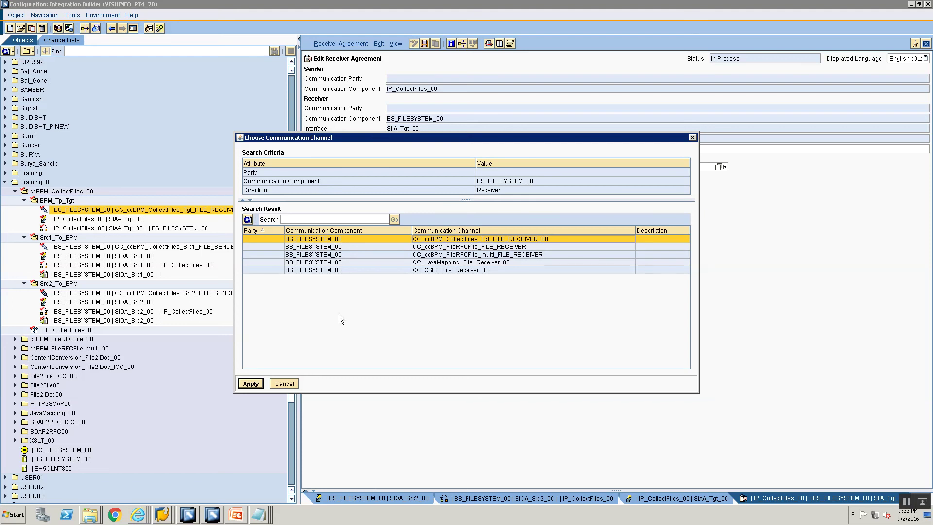
pyautogui.click(246, 384)
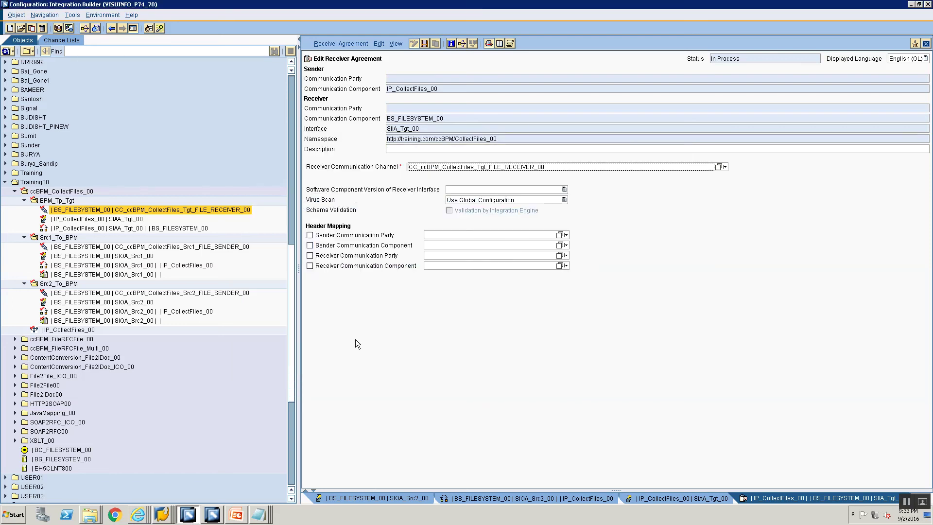
pyautogui.hotkey('ctrl', 's')
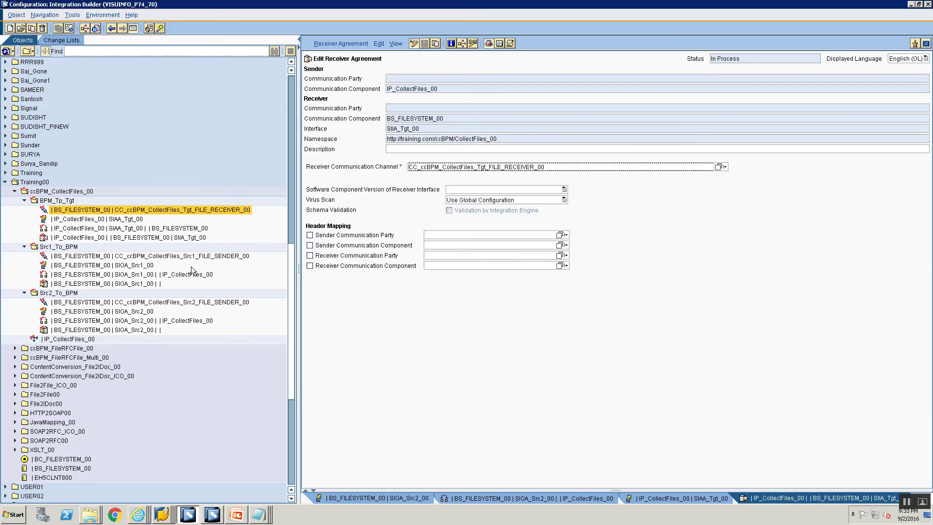
# Activate the open standard change list with all its objects and dismiss the confirmation
pyautogui.click(67, 39)
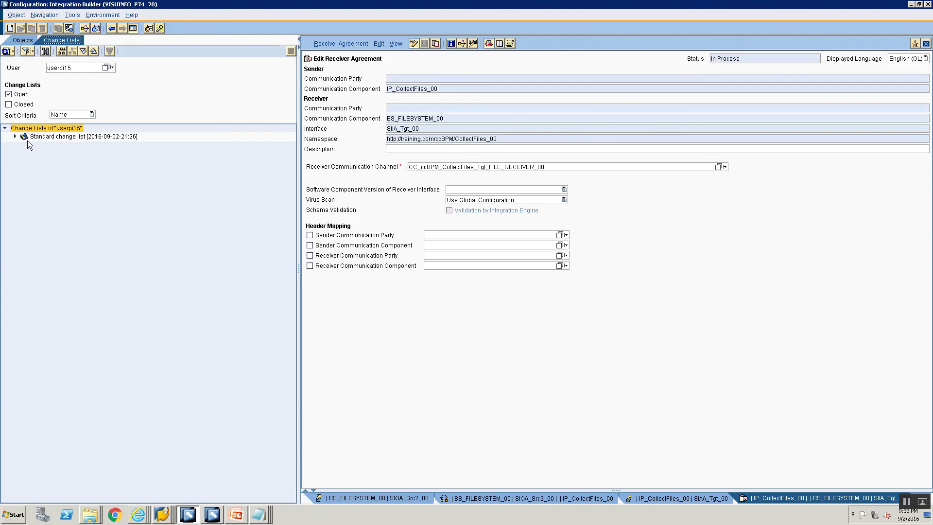
pyautogui.rightClick(40, 139)
pyautogui.click(54, 154)
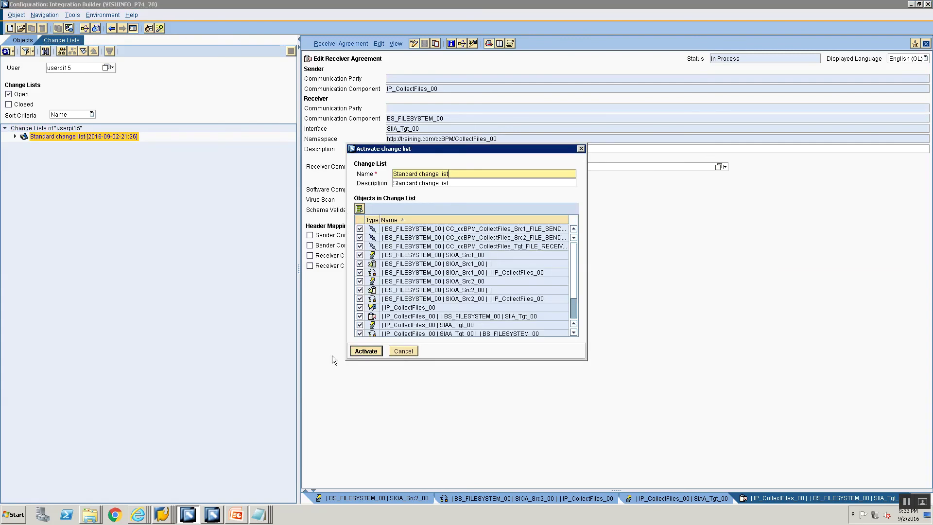
pyautogui.click(364, 355)
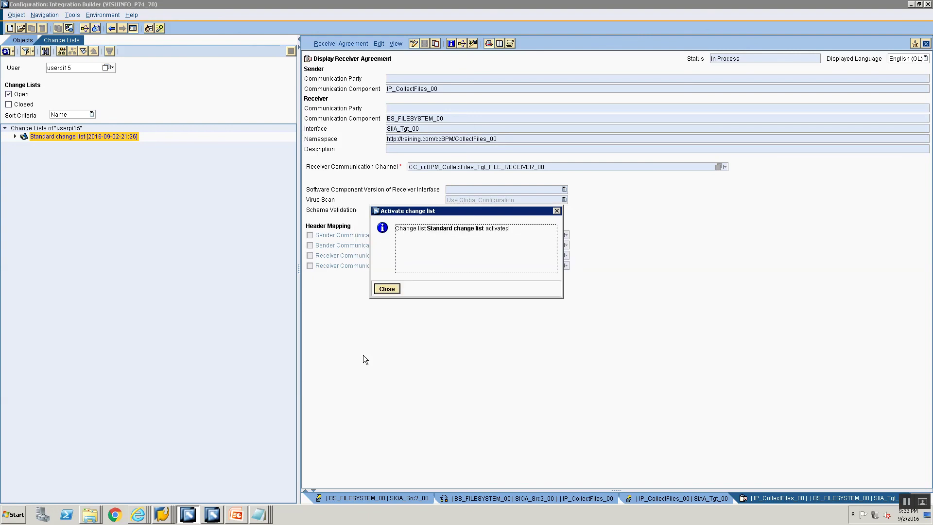
pyautogui.click(388, 289)
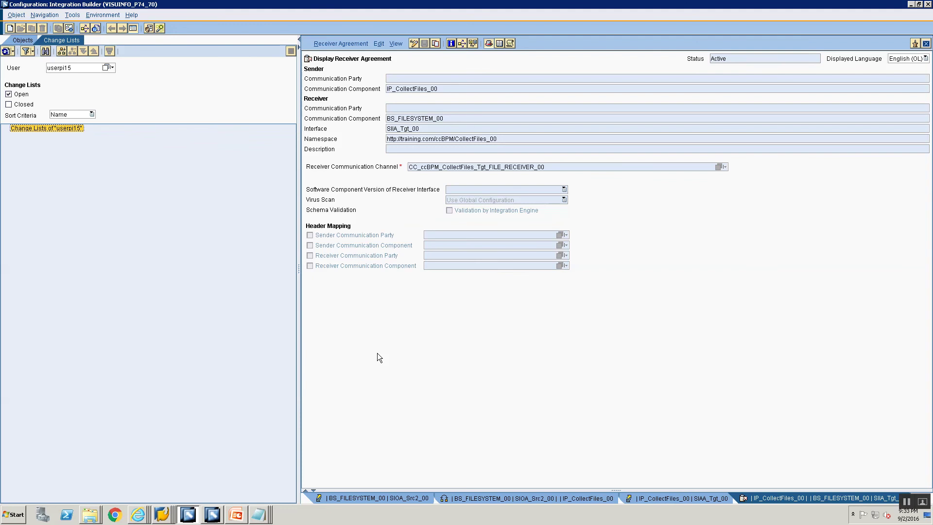